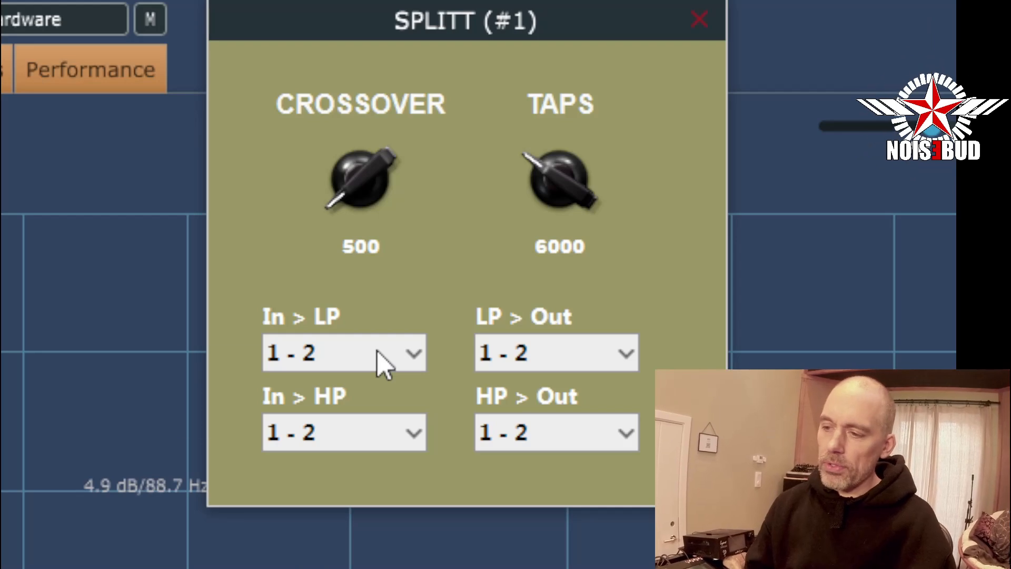
Step: Set In > LP to channels 1 - 2 and In > HP to channels 3 - 4
click(383, 363)
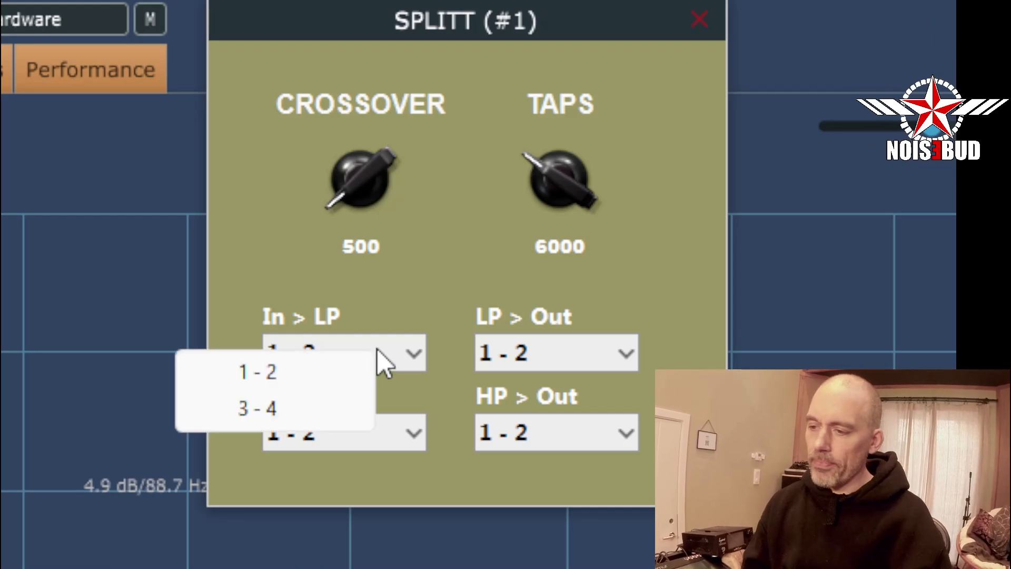
click(282, 373)
click(327, 437)
click(210, 483)
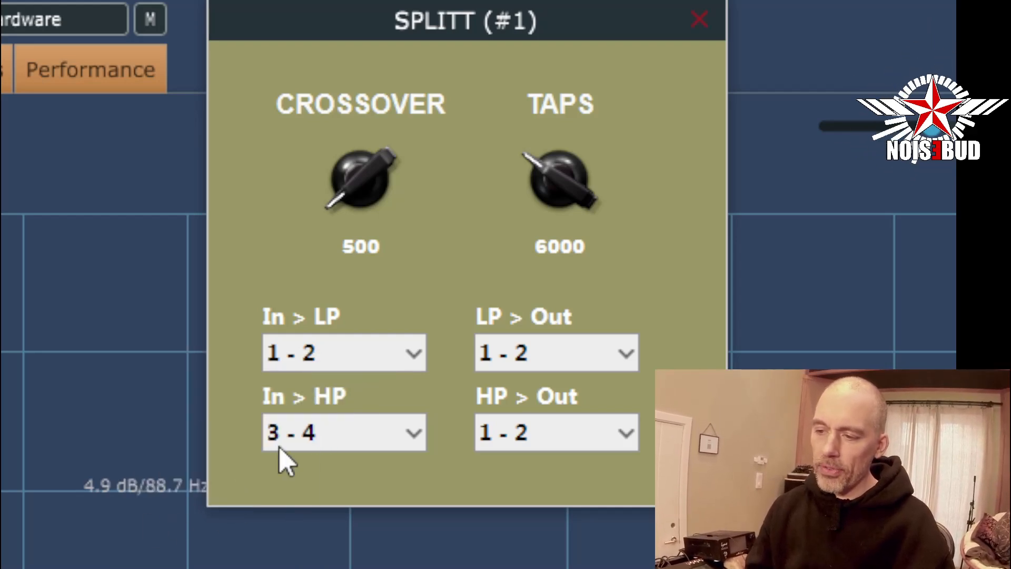
Step: Try In > LP on channels 3 - 4, and return both In > LP and In > HP to 1 - 2
click(395, 361)
click(331, 416)
click(375, 363)
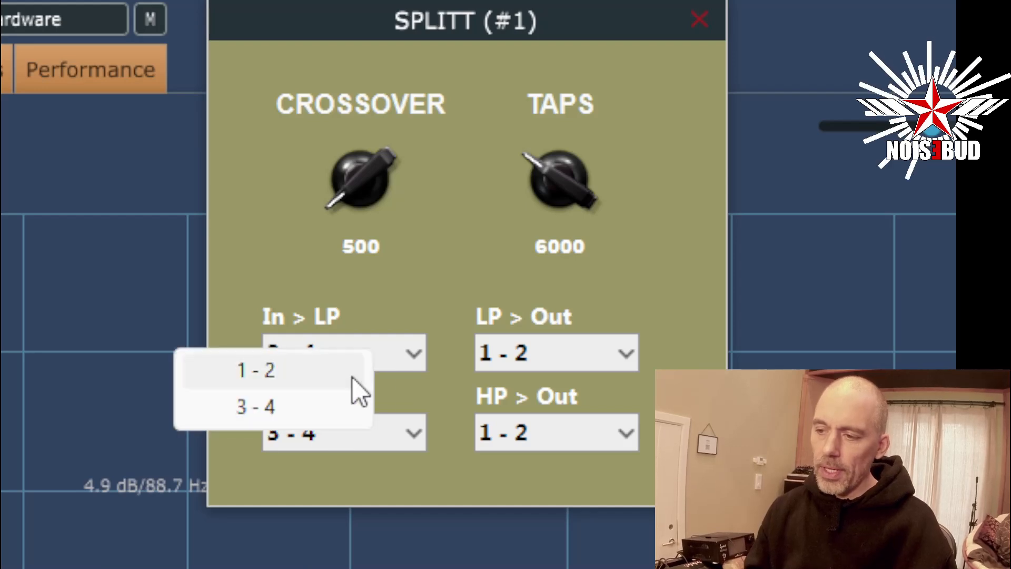
click(351, 376)
click(327, 436)
click(303, 446)
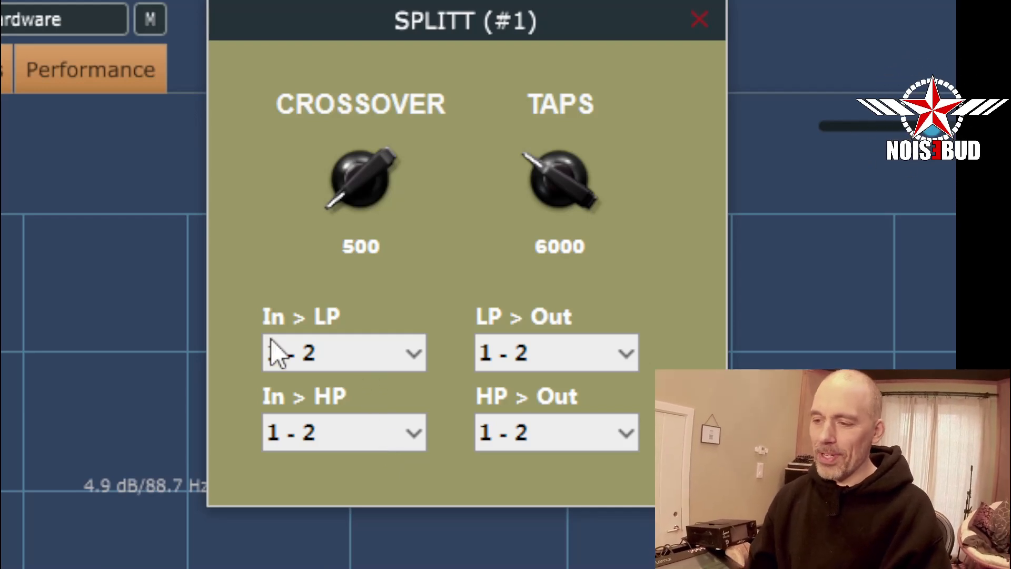
Step: Feed the low-pass filter from input channels 1 - 2 and the high-pass filter from channels 3 - 4
click(343, 352)
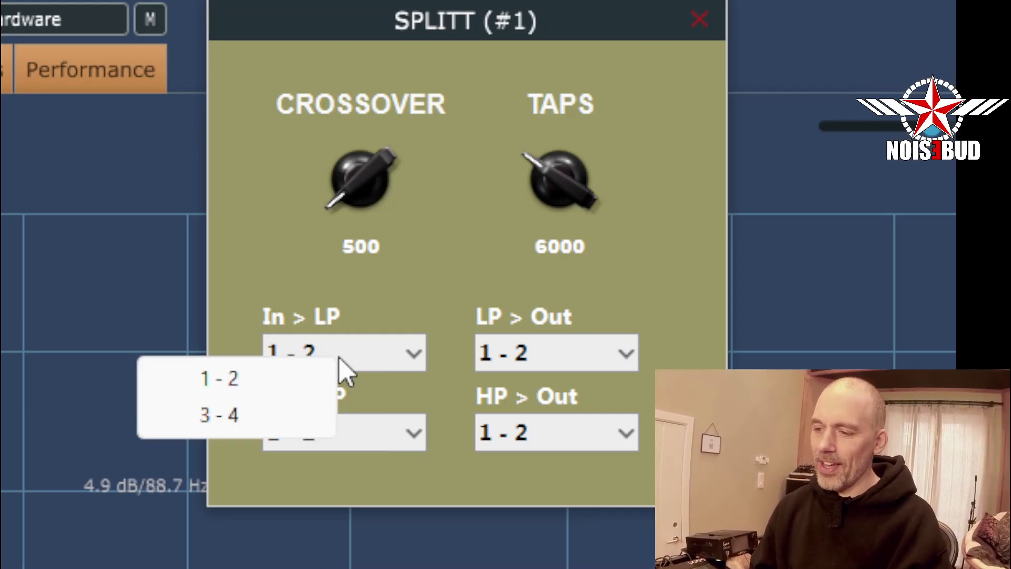
click(281, 379)
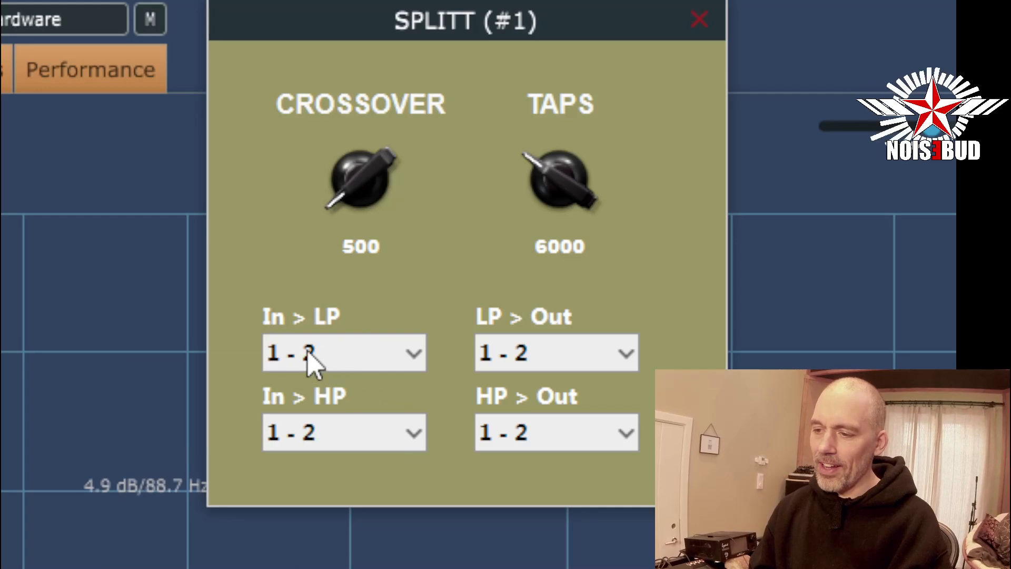
click(325, 433)
click(255, 482)
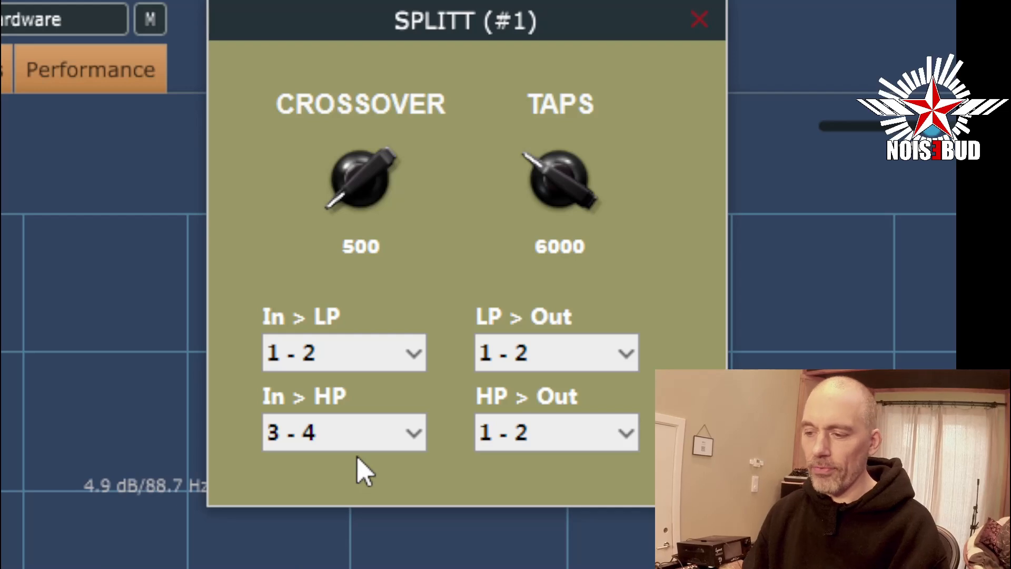
Step: Toggle In > HP between 1 - 2 and 3 - 4 twice, ending on 3 - 4, to compare the frequency curves
click(358, 445)
click(310, 462)
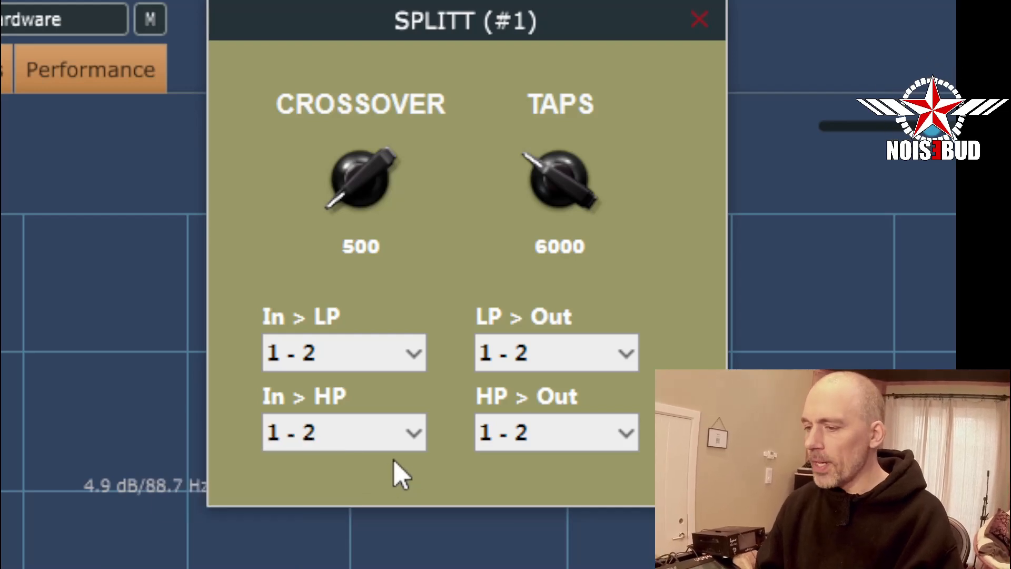
click(391, 446)
click(327, 495)
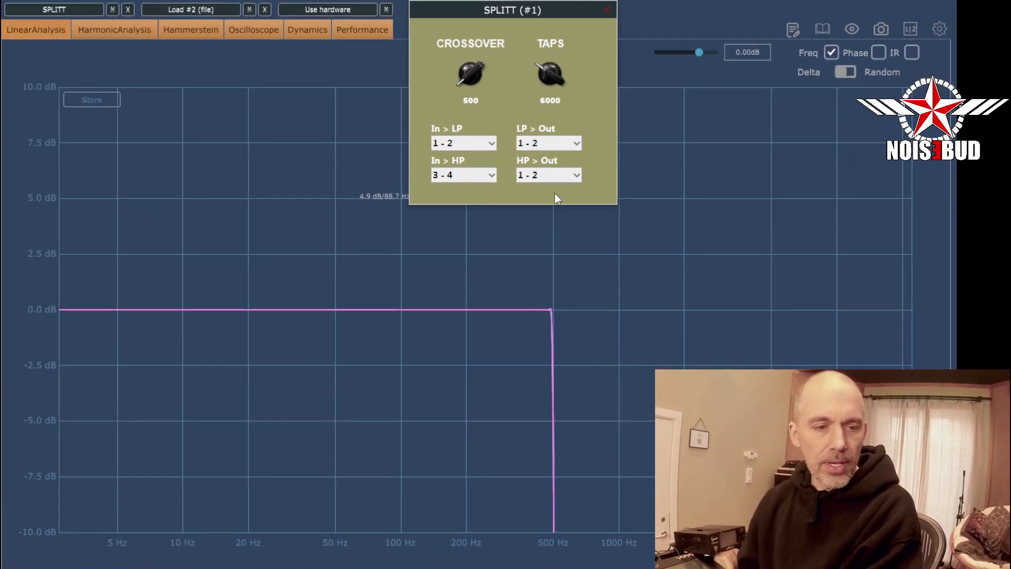
click(467, 181)
click(453, 191)
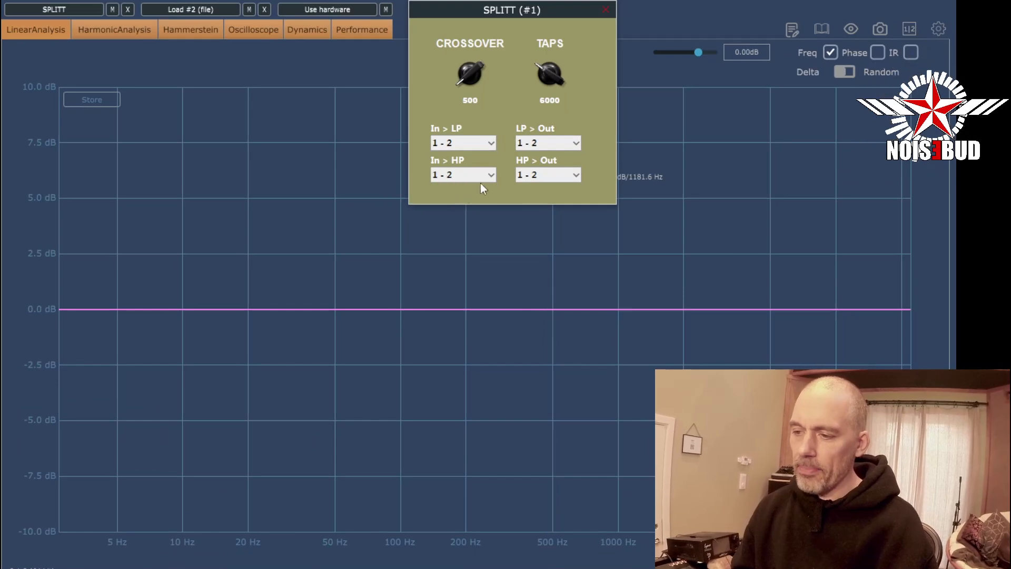
click(486, 178)
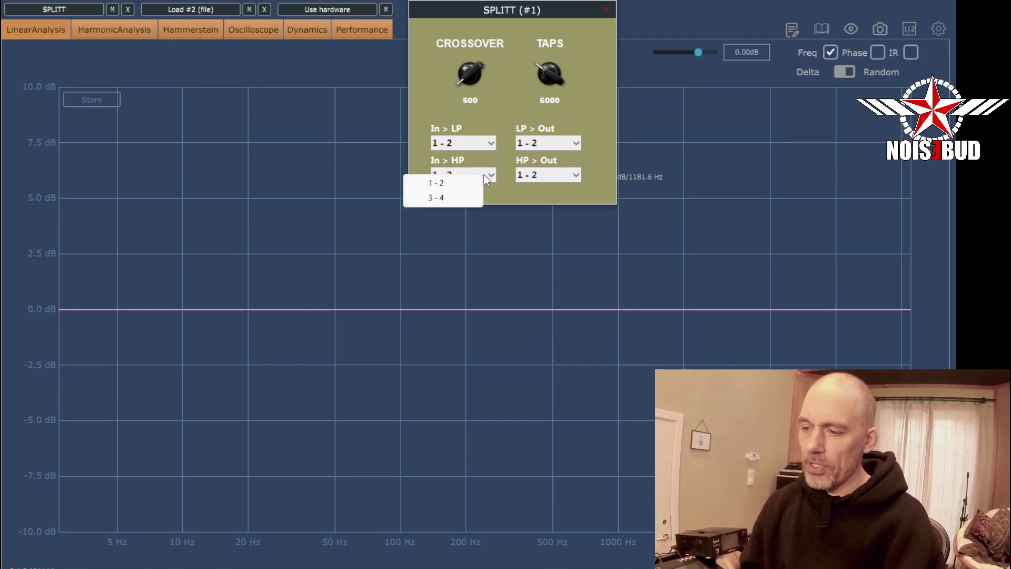
click(461, 199)
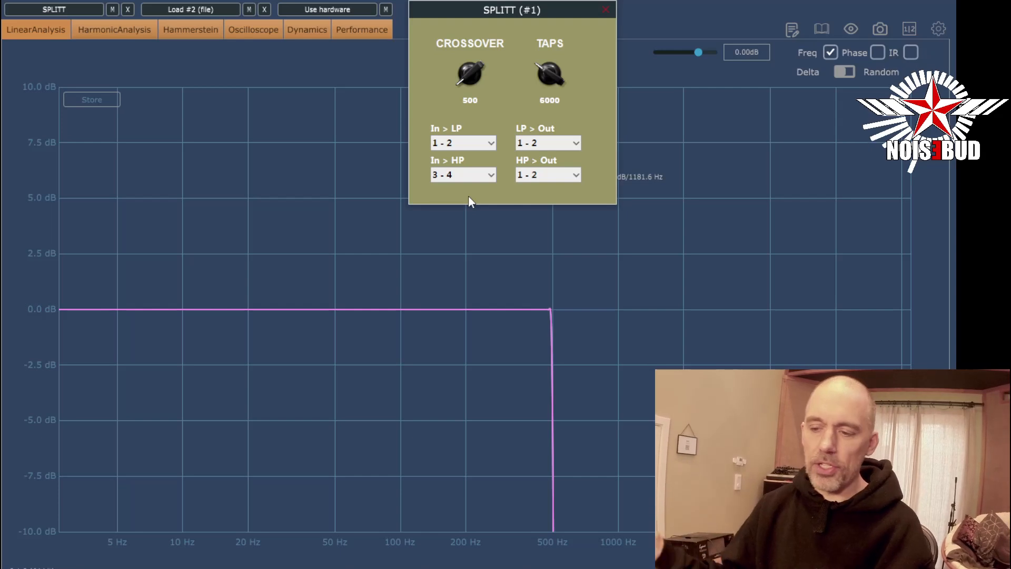
Step: Set the crossover frequency to 400
double_click(473, 103)
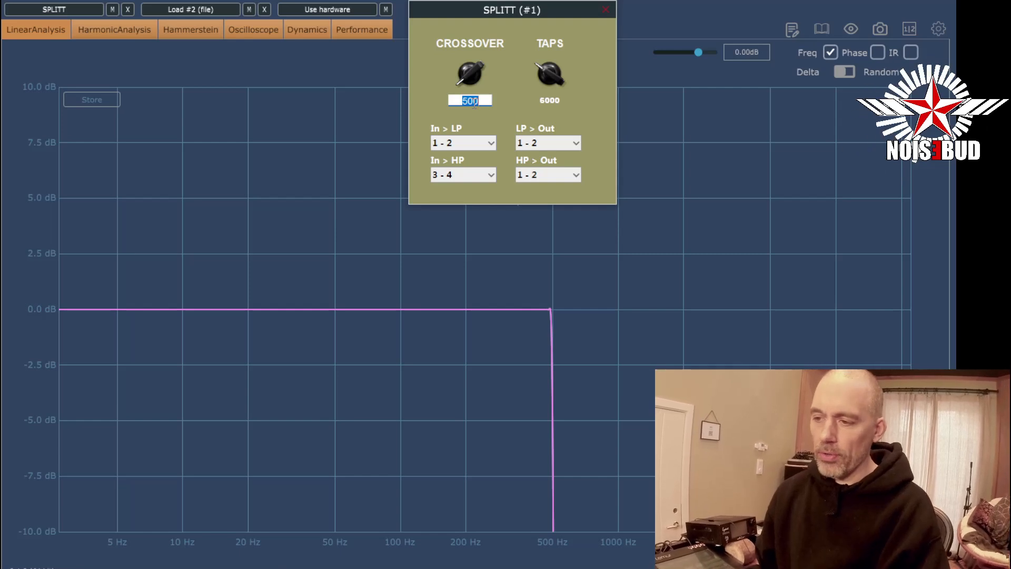
text(400)
key(Return)
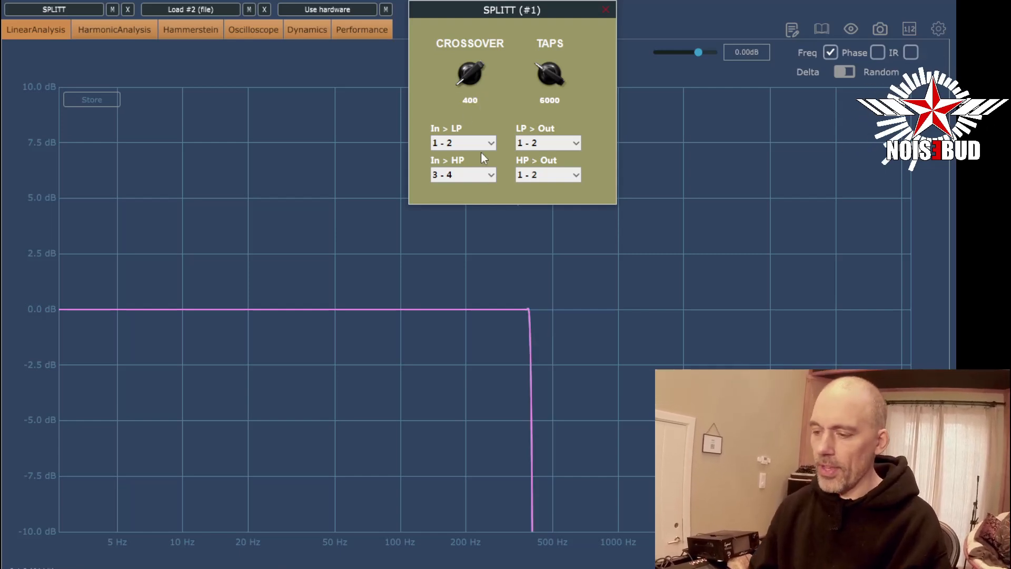
Step: Set the crossover frequency to 200 and route In > HP to channels 1 - 2
double_click(468, 100)
text(200)
key(Return)
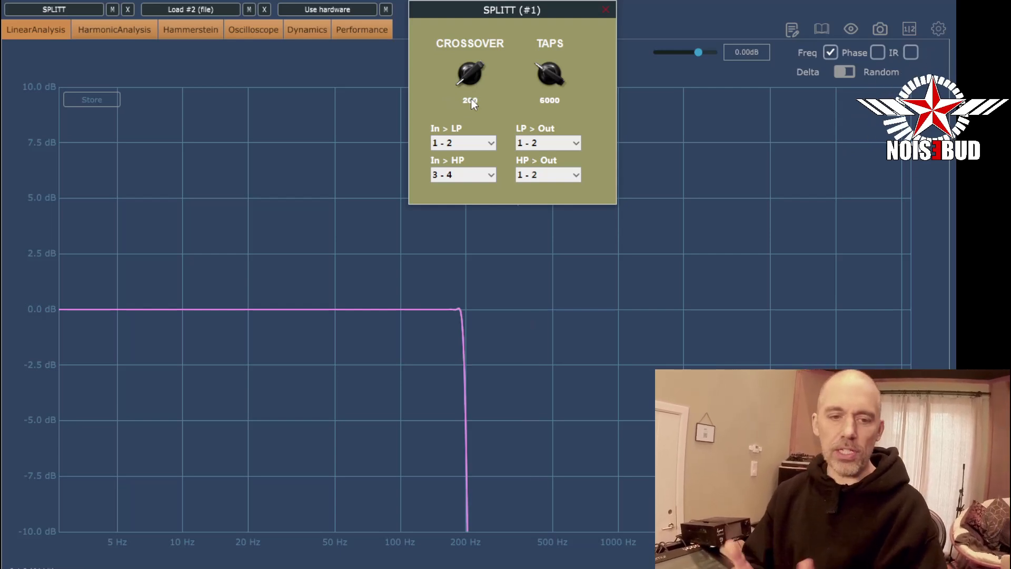
click(475, 176)
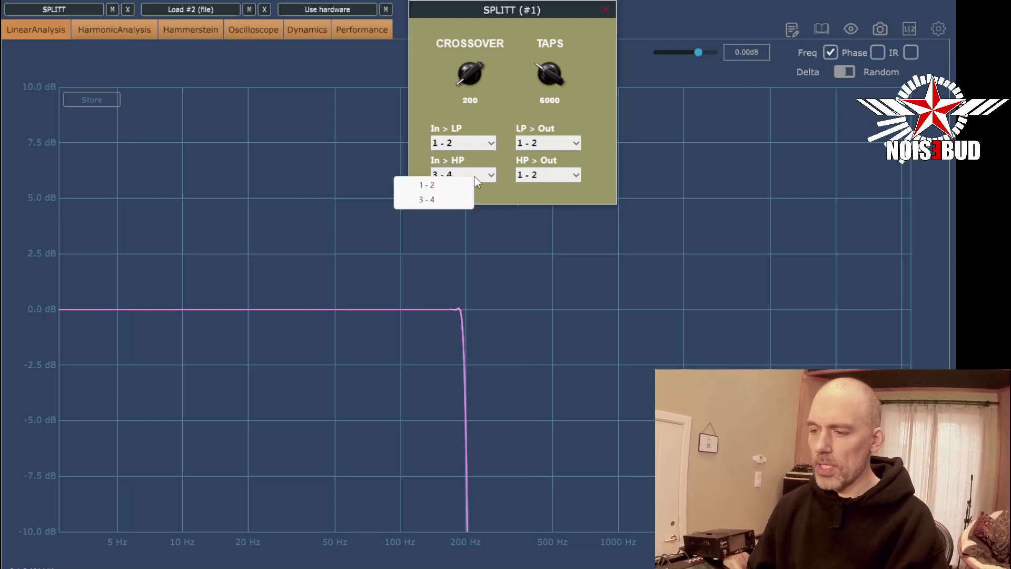
click(442, 185)
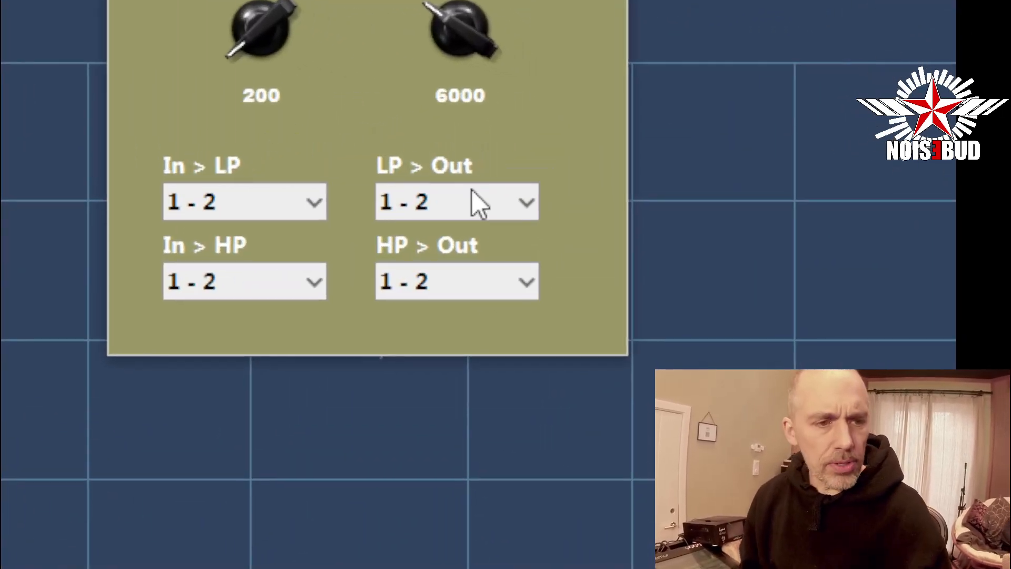
Step: Check the channel-pair options offered for LP > Out and HP > Out
click(472, 191)
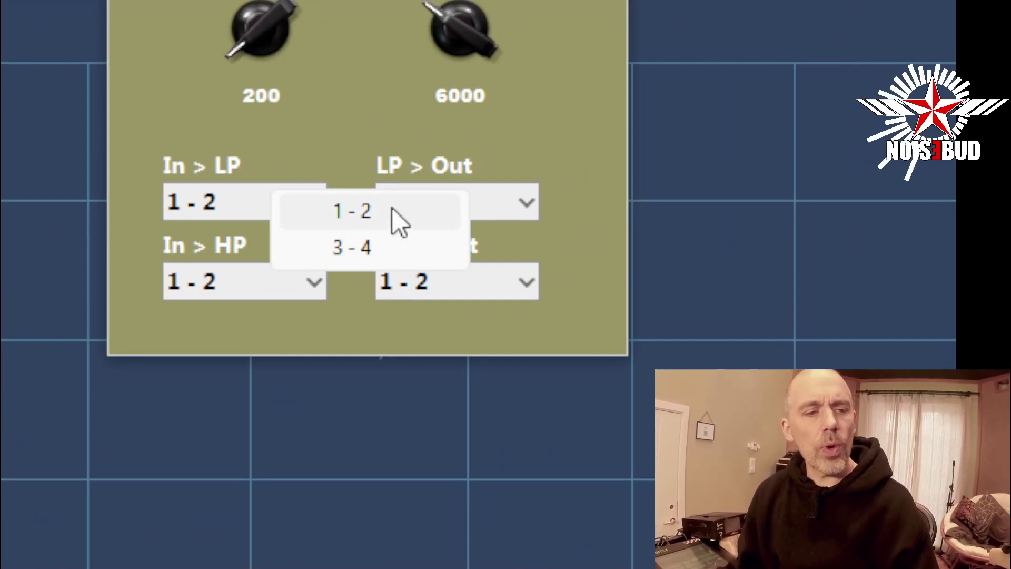
click(437, 200)
click(477, 283)
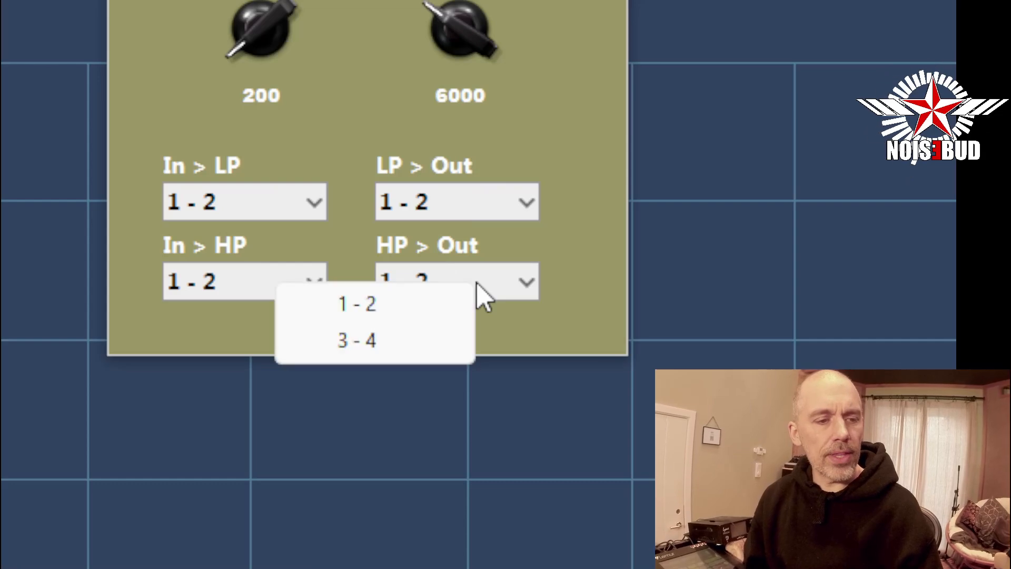
click(492, 244)
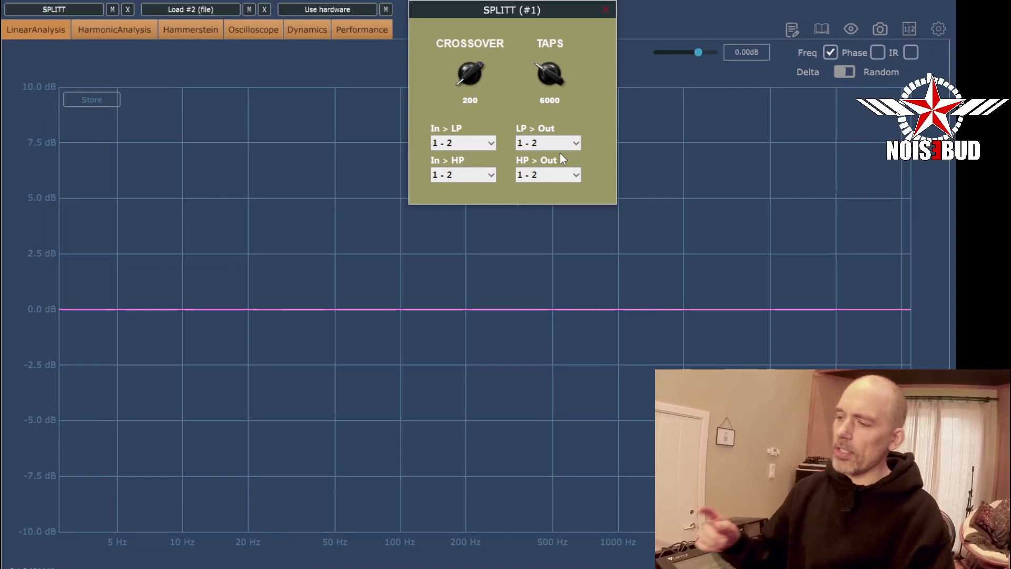
Step: Switch the graph to the phase response, and reopen the SPLITT plug-in window and place it over the graph's upper middle
click(882, 53)
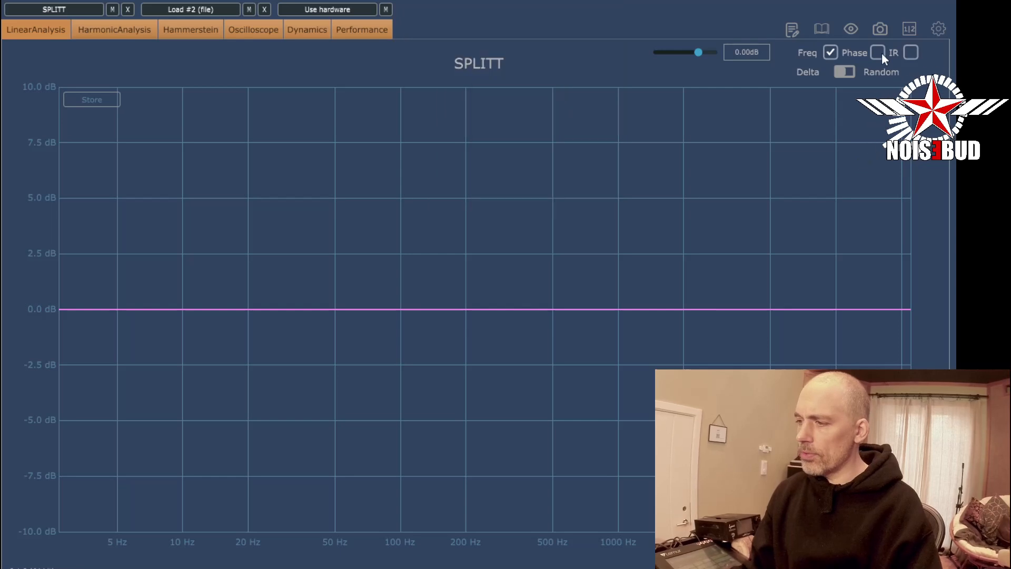
click(878, 52)
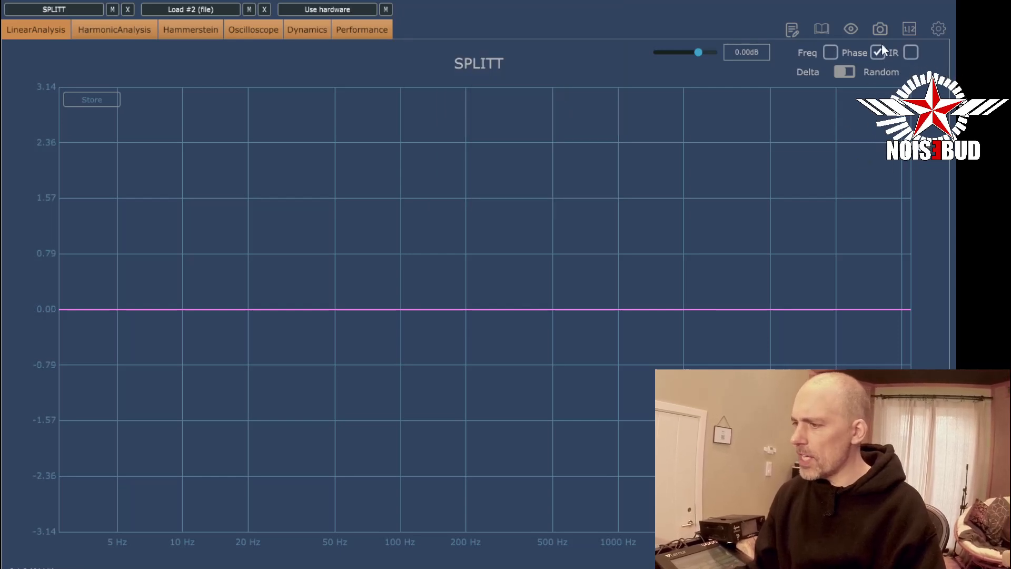
click(850, 29)
drag(154, 62, 489, 56)
Step: Set the crossover frequency to 100 and the number of taps to 8000
double_click(473, 145)
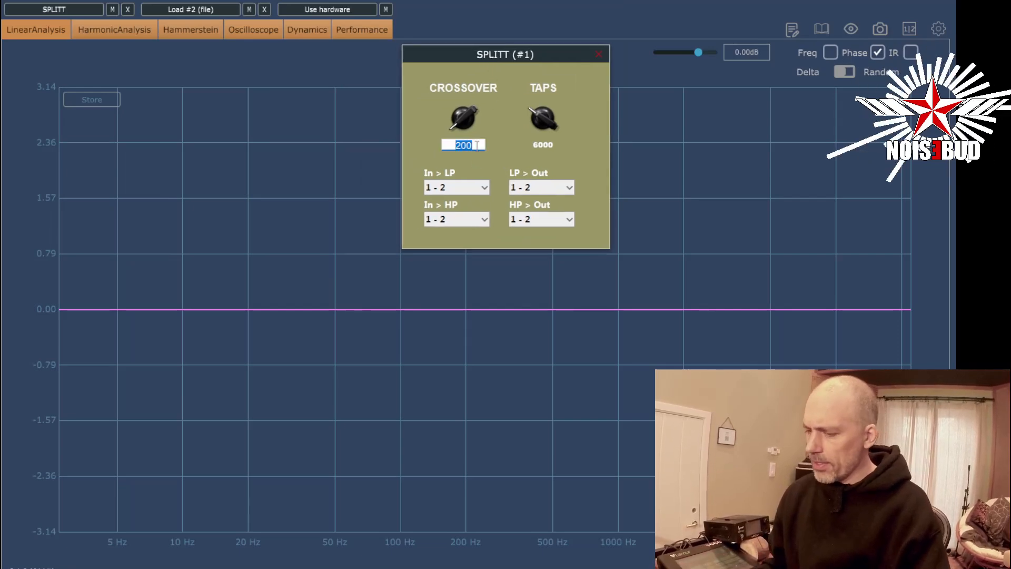
text(100)
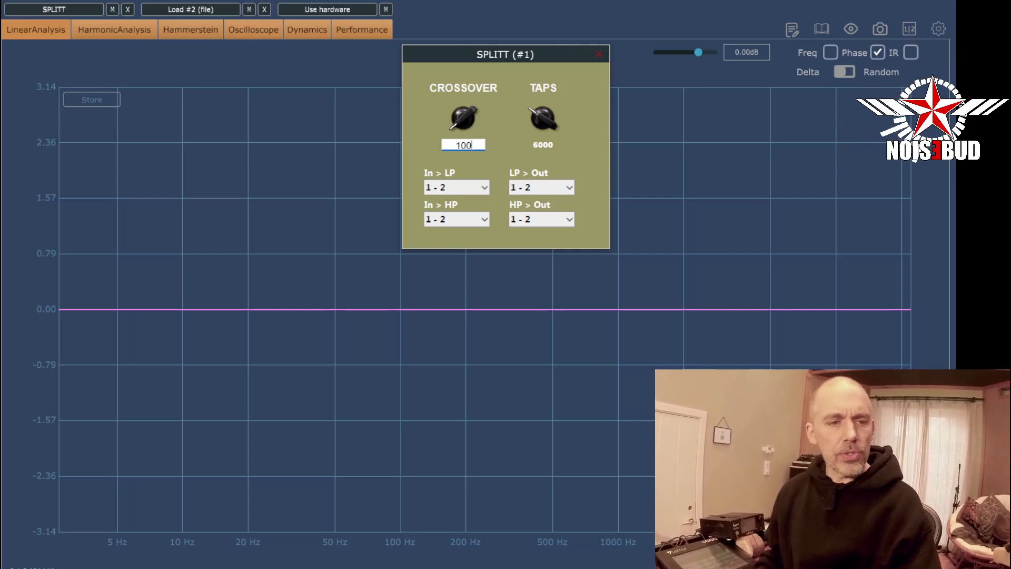
key(Return)
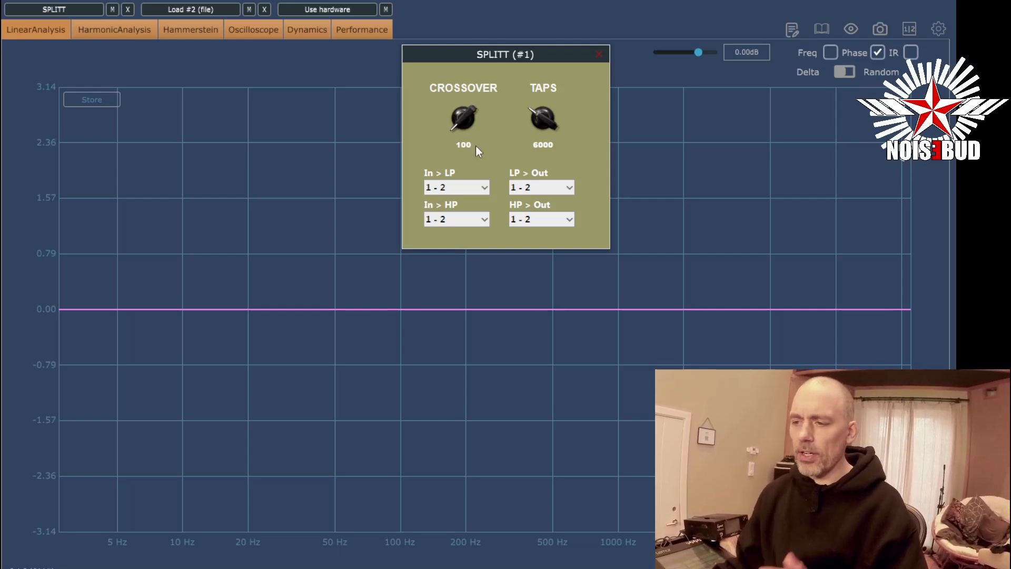
double_click(543, 145)
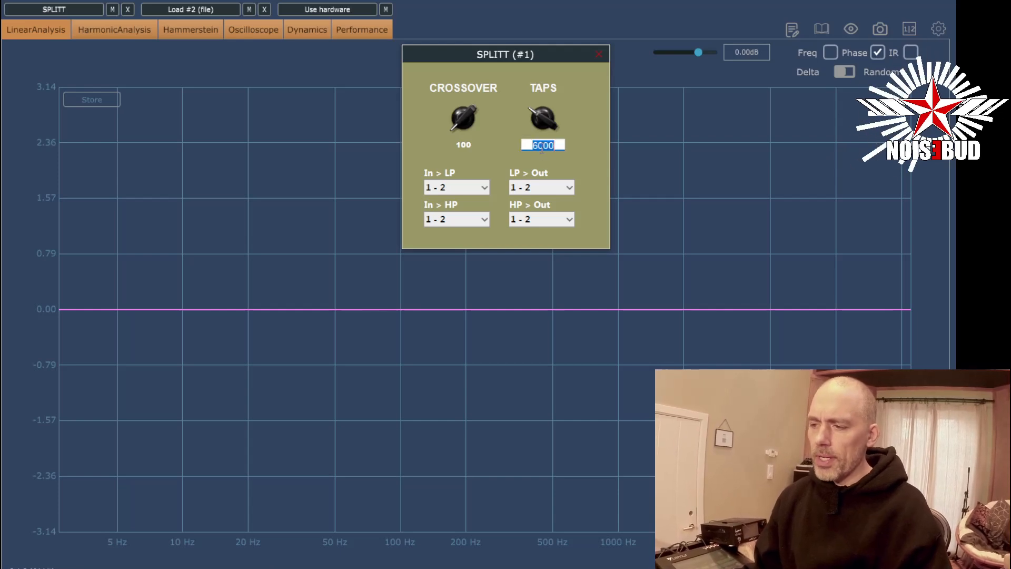
text(8000)
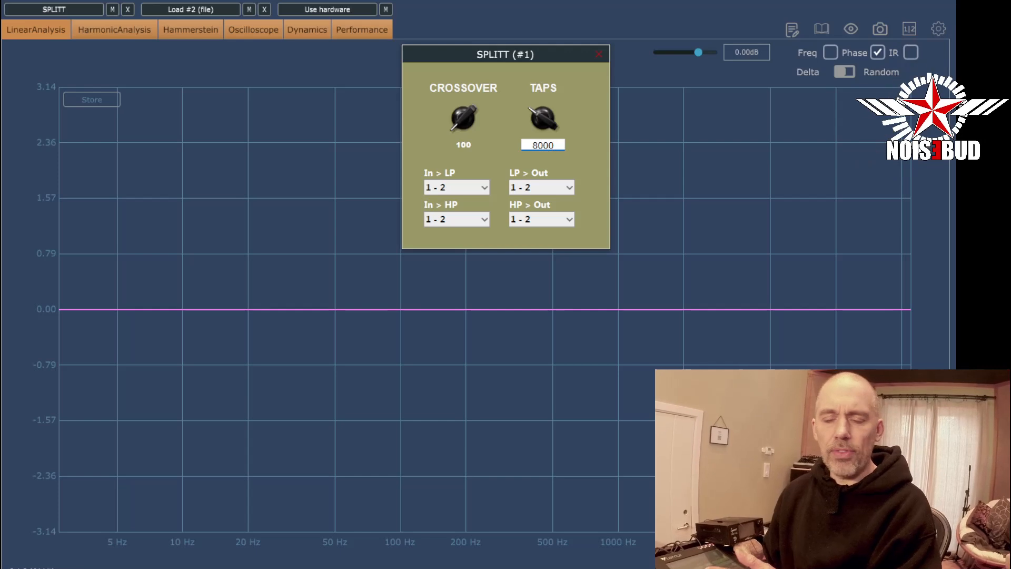
key(Return)
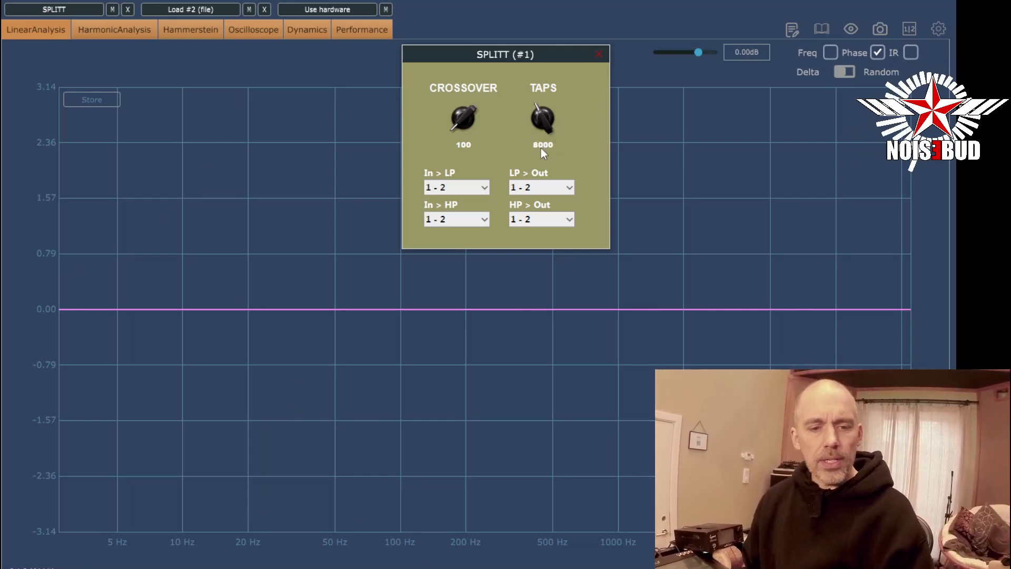
Step: Route HP > Out to channels 3 - 4 to view the low band's phase, and return it to 1 - 2
click(558, 225)
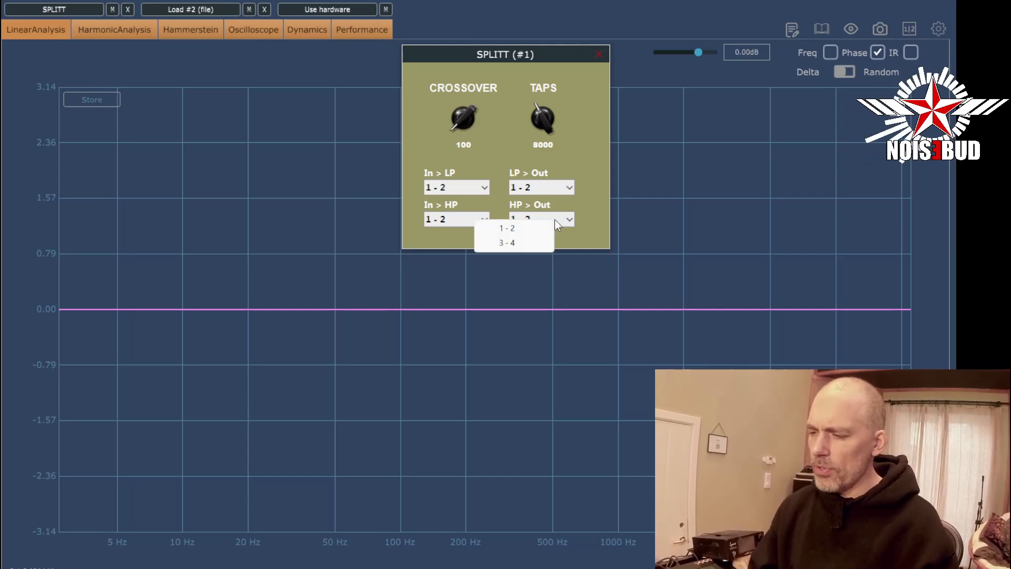
click(518, 242)
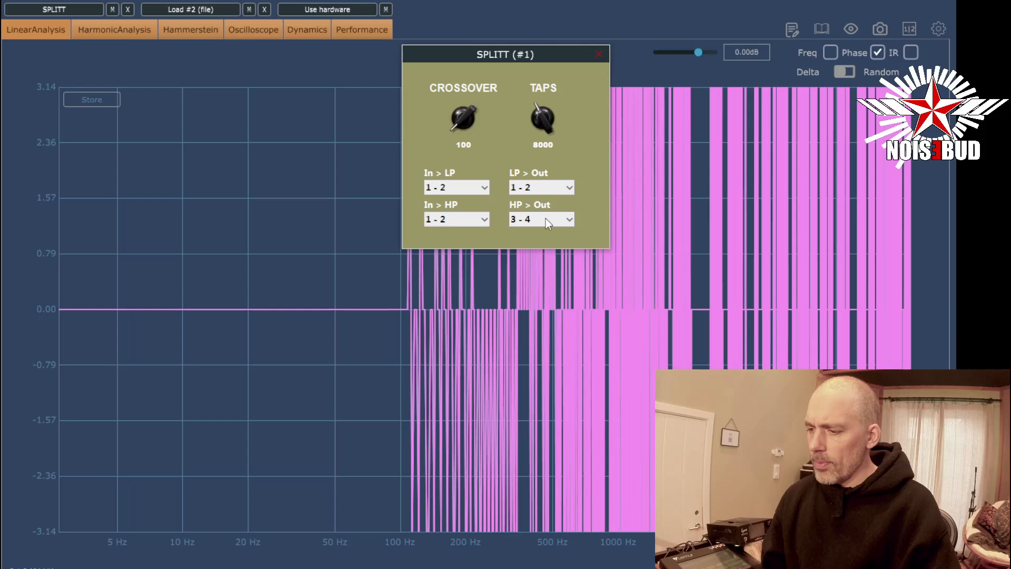
click(545, 218)
click(502, 236)
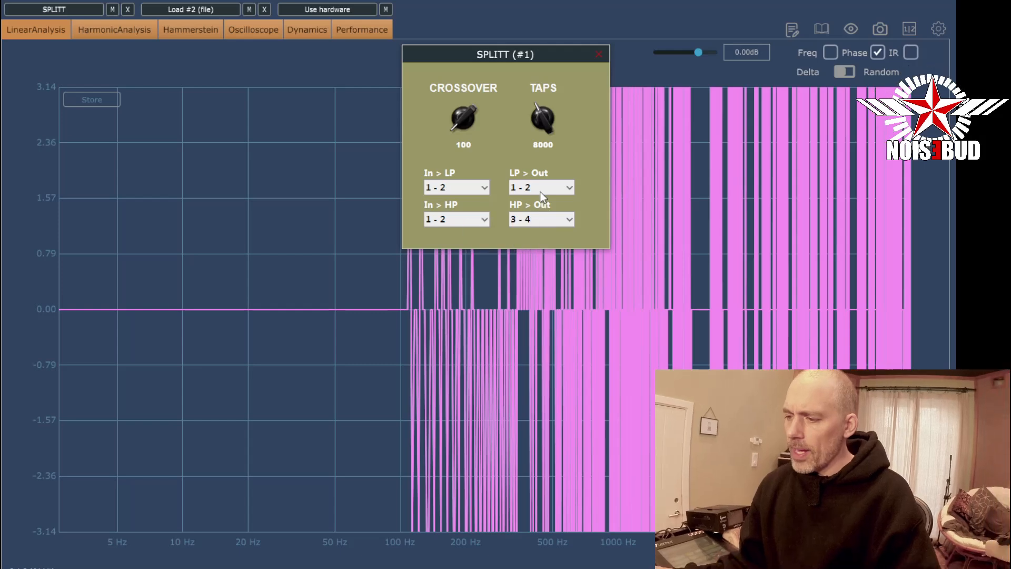
click(571, 223)
click(528, 229)
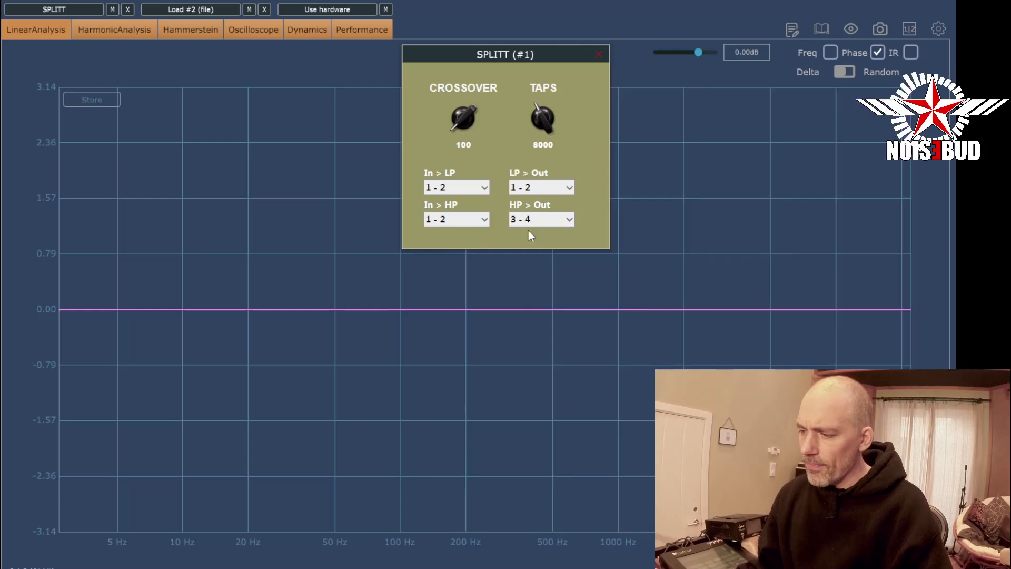
Step: Route LP > Out to channels 3 - 4
click(557, 189)
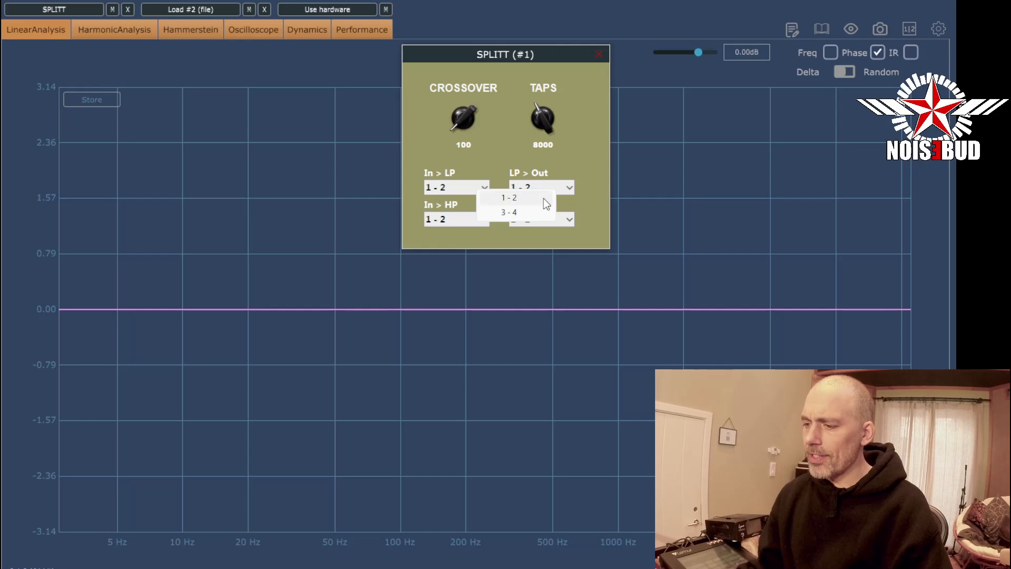
click(548, 213)
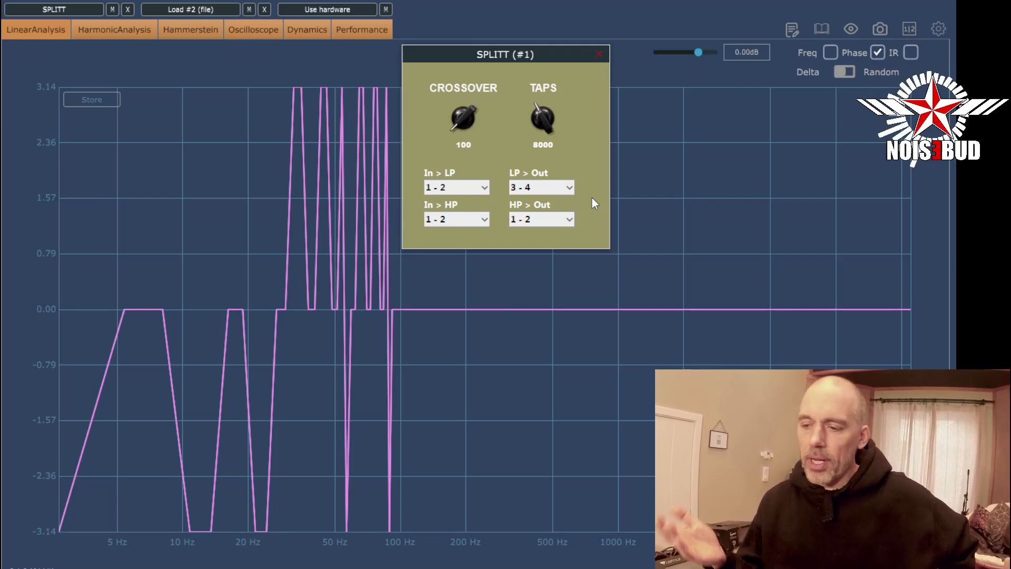
Step: Switch the graph to the frequency response, and reopen the SPLITT plug-in window over the graph's upper middle
click(829, 51)
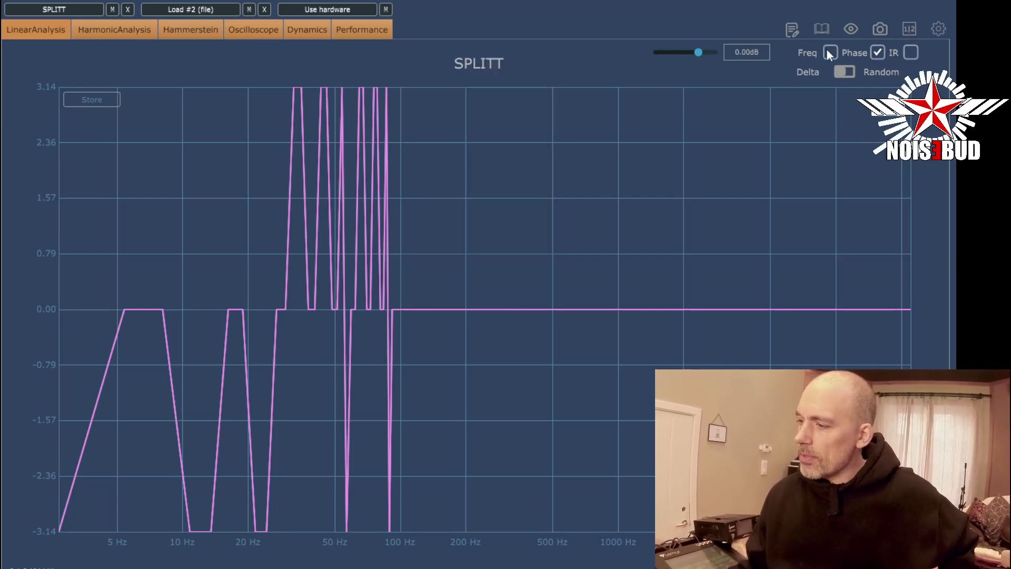
click(852, 30)
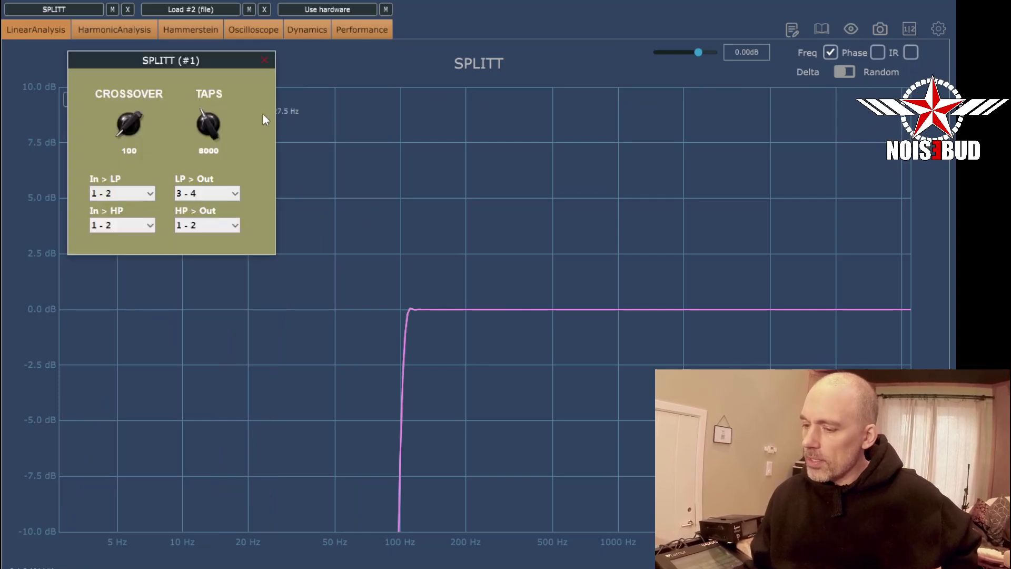
drag(226, 64, 528, 53)
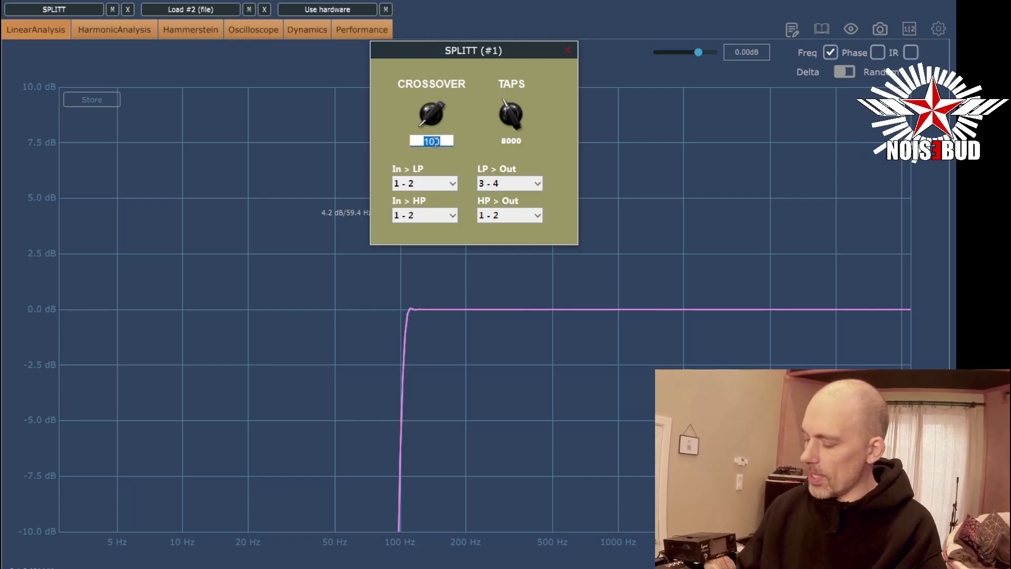
Step: Set the crossover frequency to 250, and reduce the number of taps to 500 and on down to 171
text(250)
key(Return)
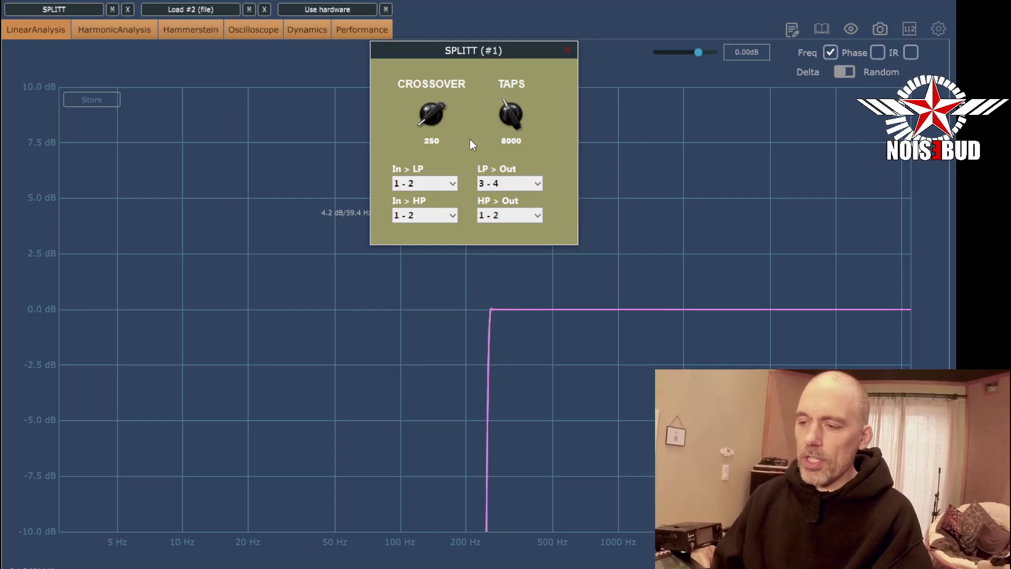
double_click(511, 140)
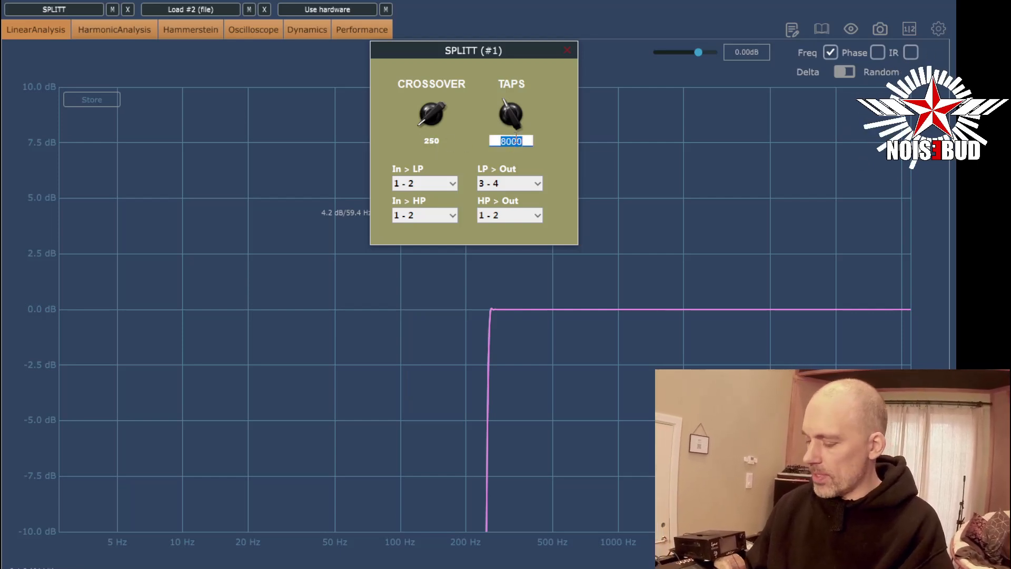
text(500)
key(Return)
drag(519, 125, 518, 146)
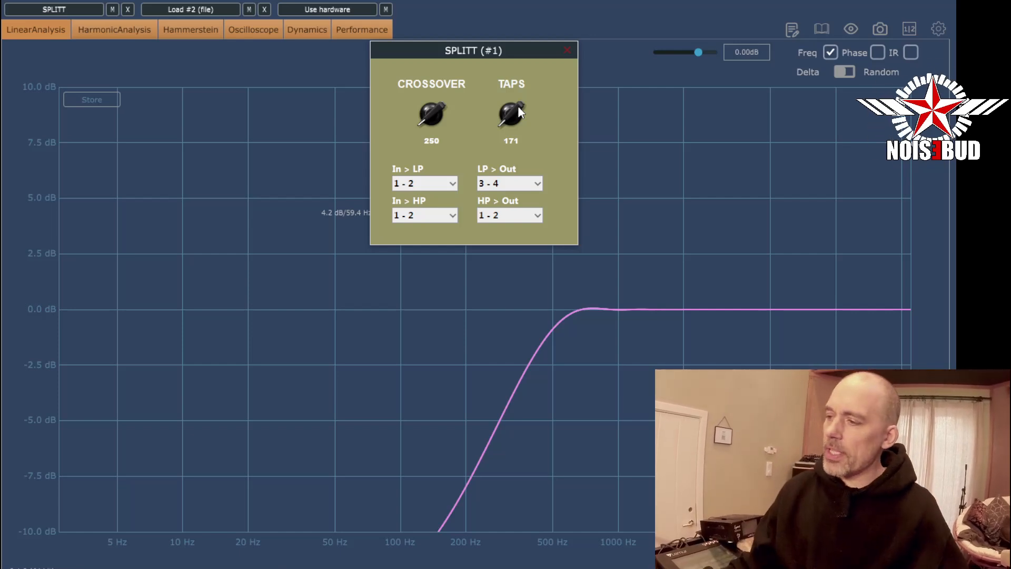
Step: Switch the graph to the impulse response, and reopen the SPLITT plug-in window at the upper edge of the graph
click(909, 52)
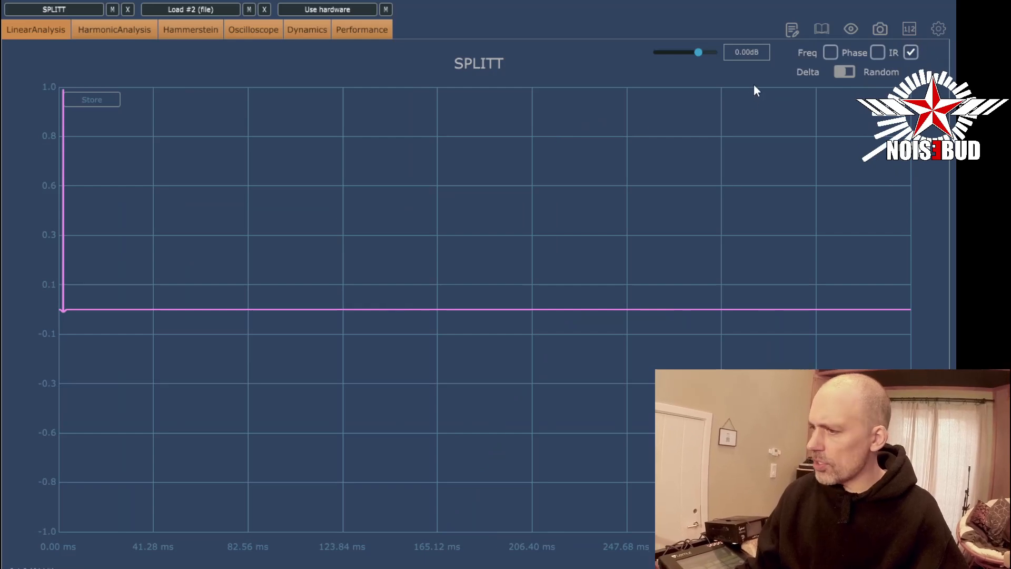
click(850, 28)
drag(209, 60, 542, 2)
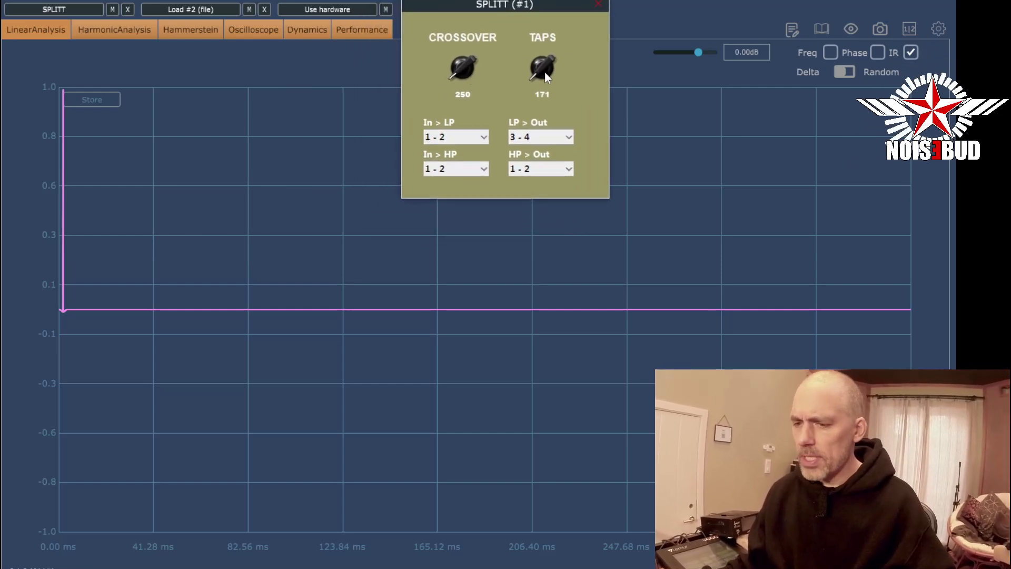
Step: Raise the number of taps to 7012 and on to 11077, and route LP > Out back to channels 1 - 2
drag(545, 76, 544, 25)
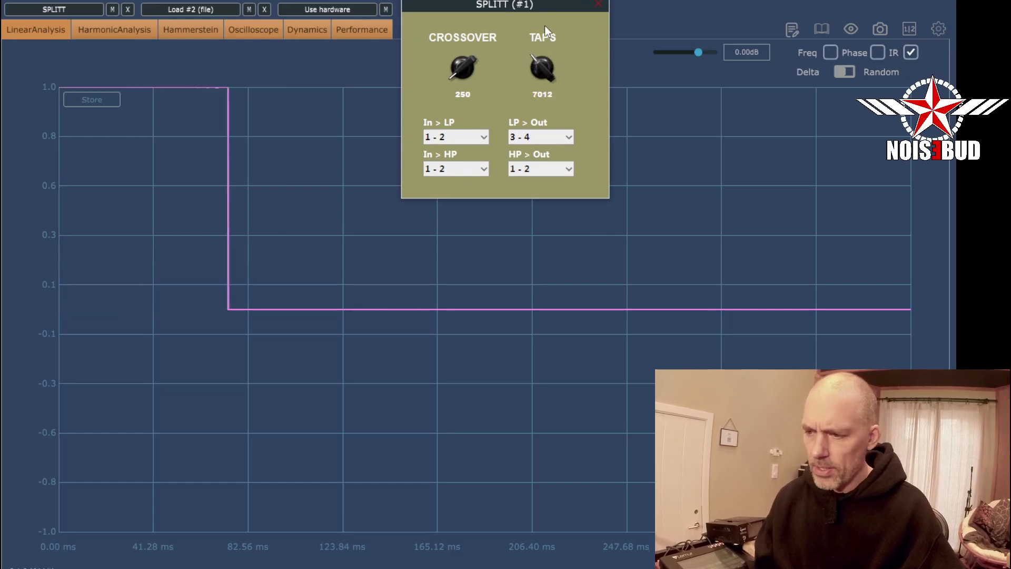
mouse_move(544, 71)
mouse_down()
mouse_move(544, 37)
mouse_move(546, 74)
mouse_up()
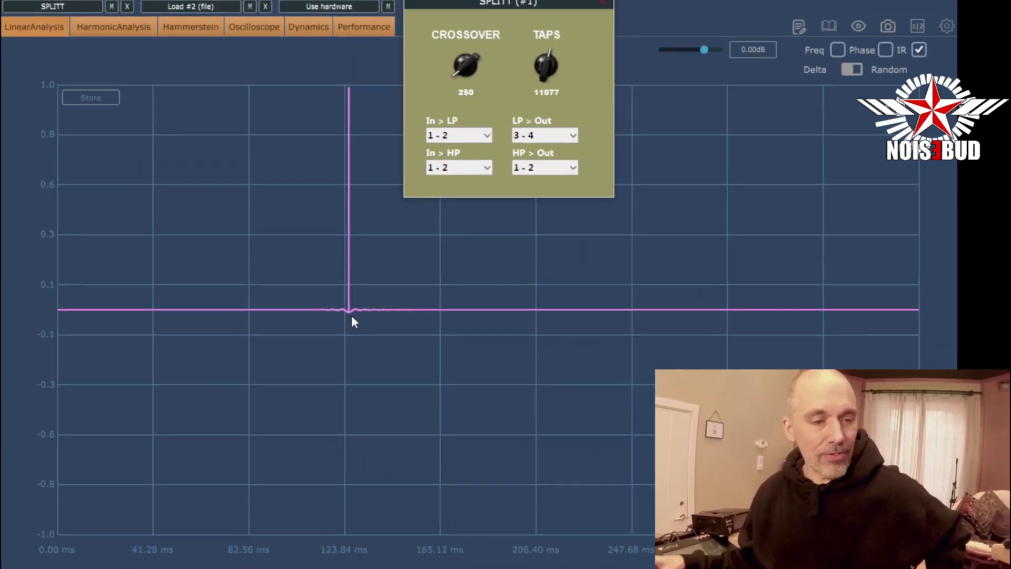
click(535, 132)
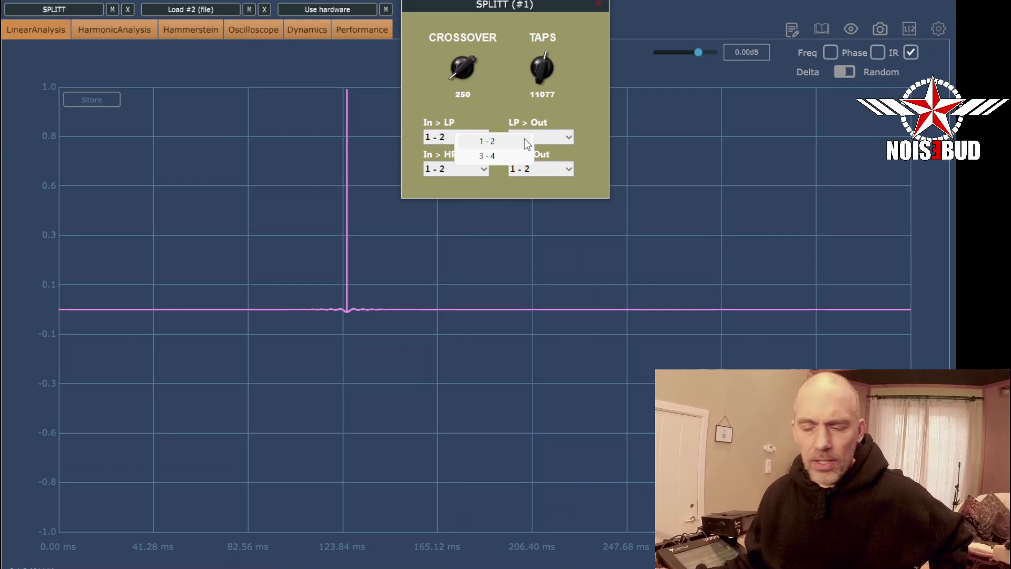
click(524, 140)
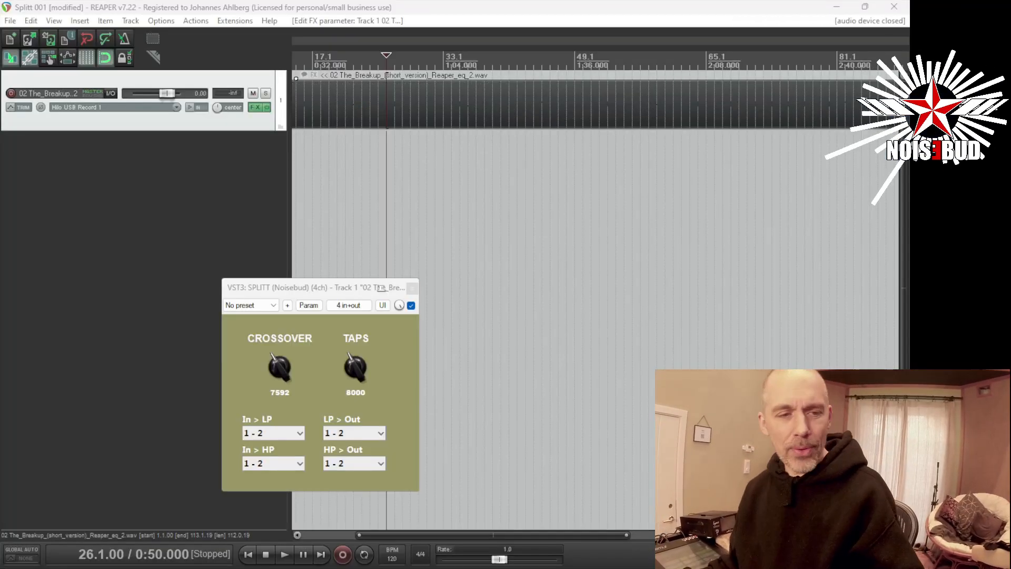
Step: In REAPER, move the SPLITT window up beneath the waveform and place the edit cursor at 26.1.00 on the audio item
click(421, 220)
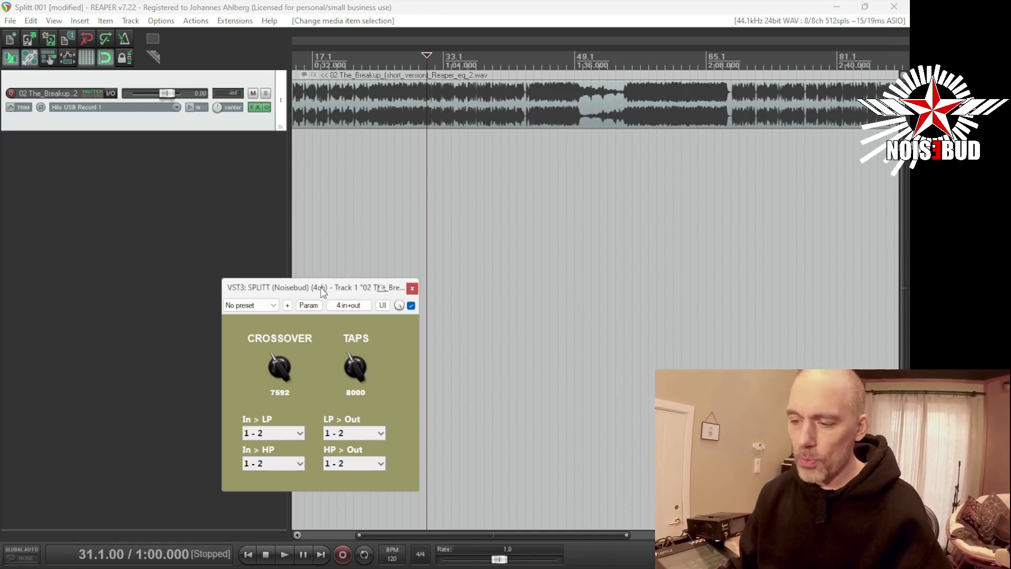
drag(321, 287, 398, 186)
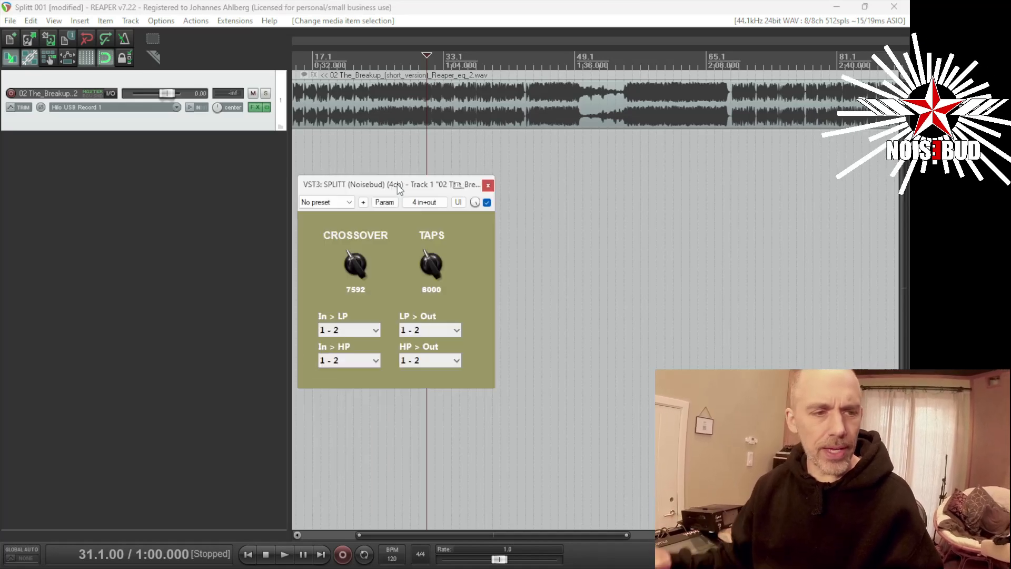
click(390, 87)
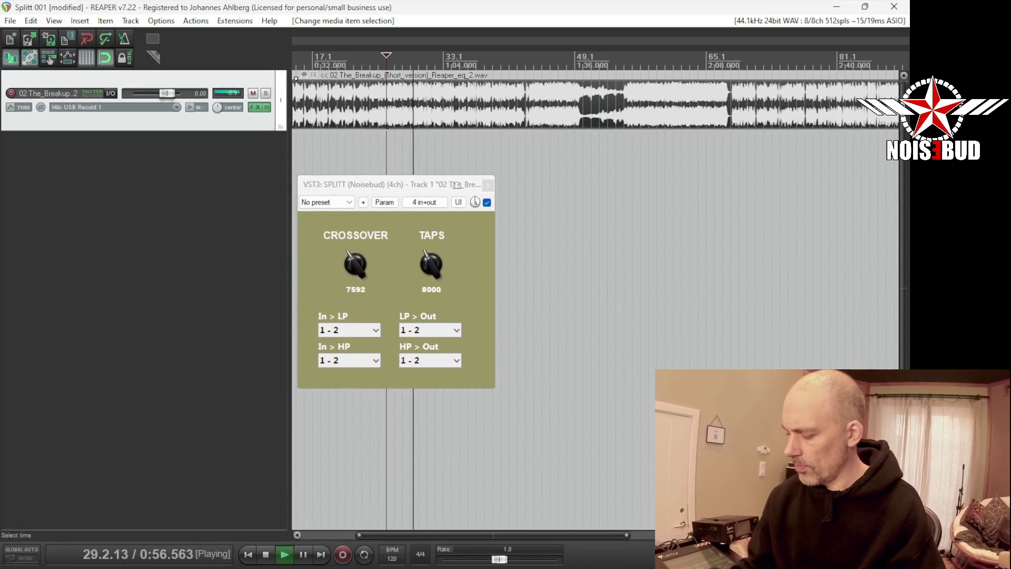
Step: Toggle delta solo on and off for the SPLITT plug-in during playback to hear its difference signal, and stop playback
click(477, 203)
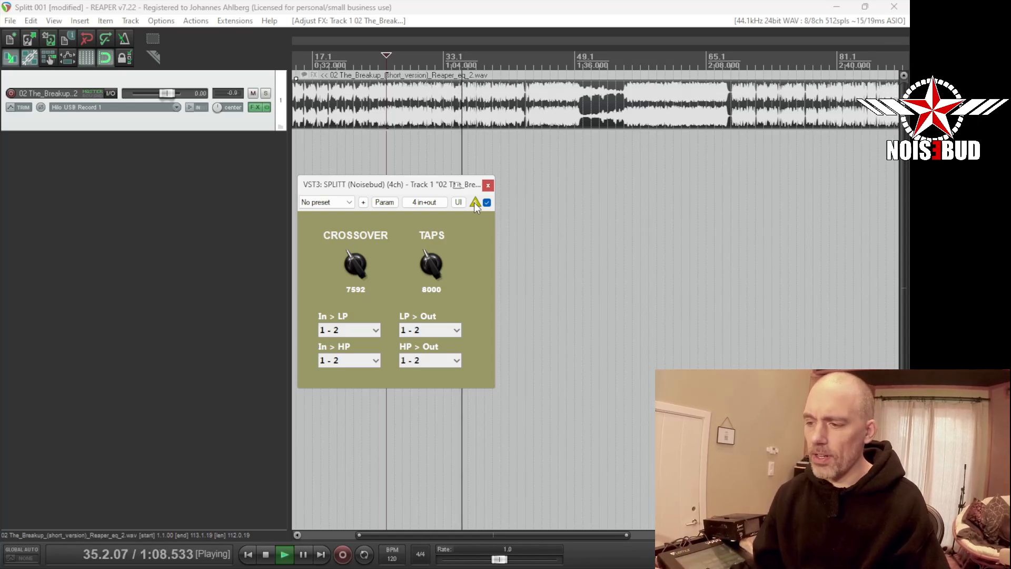
right_click(475, 203)
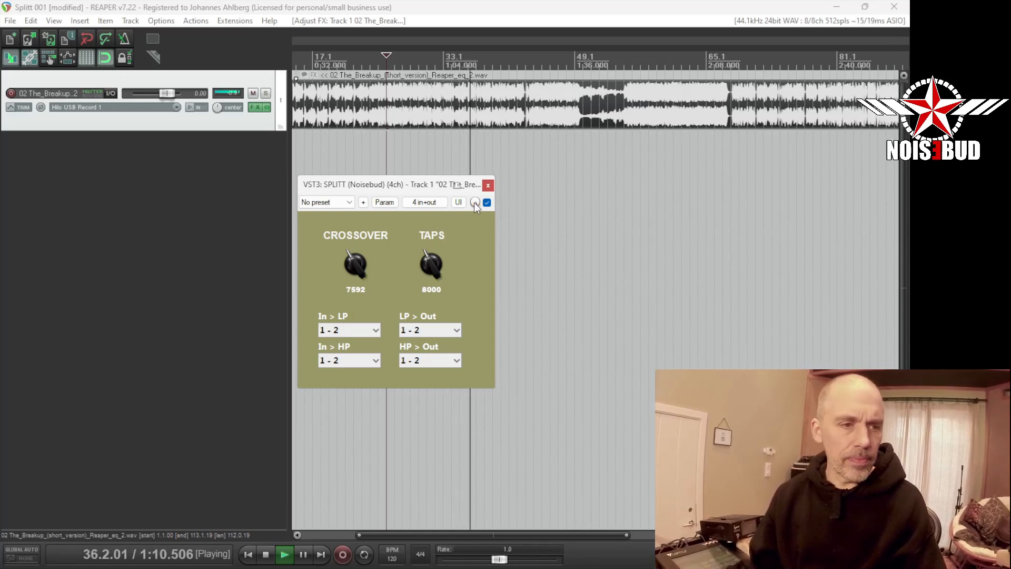
key(space)
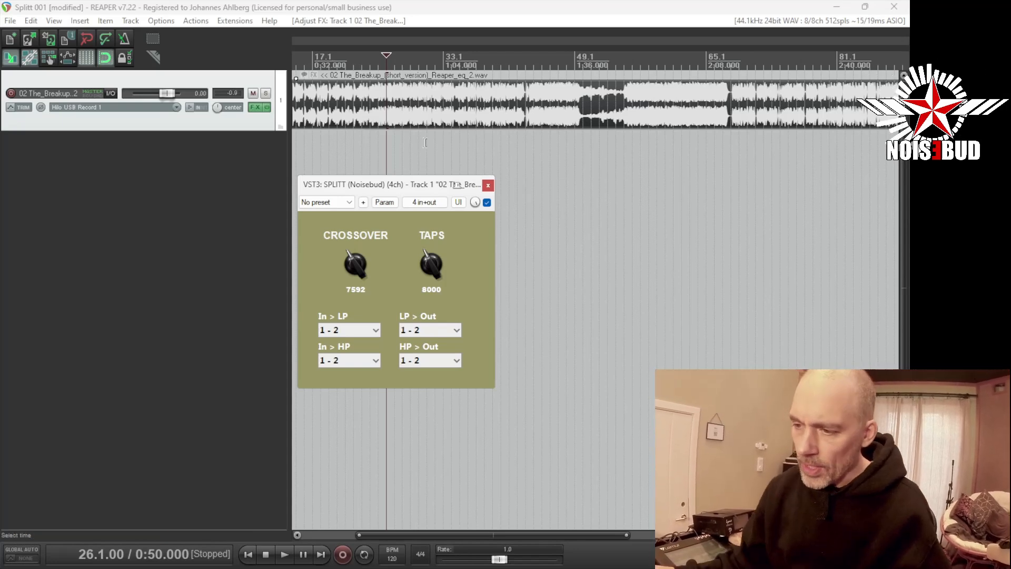
Step: Place the edit cursor at 25.1.00 and add two empty tracks below the audio track
click(378, 116)
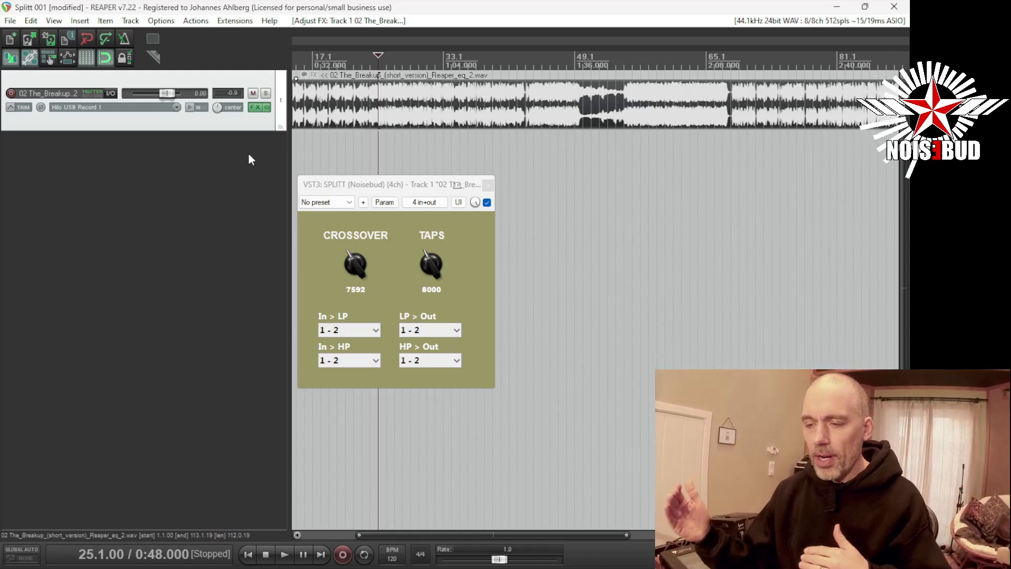
double_click(213, 174)
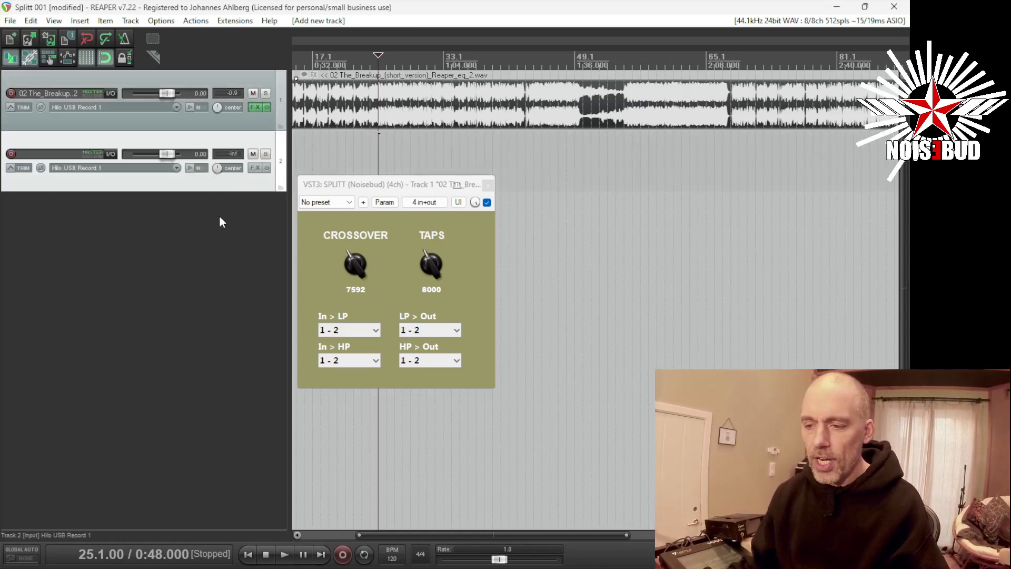
double_click(219, 221)
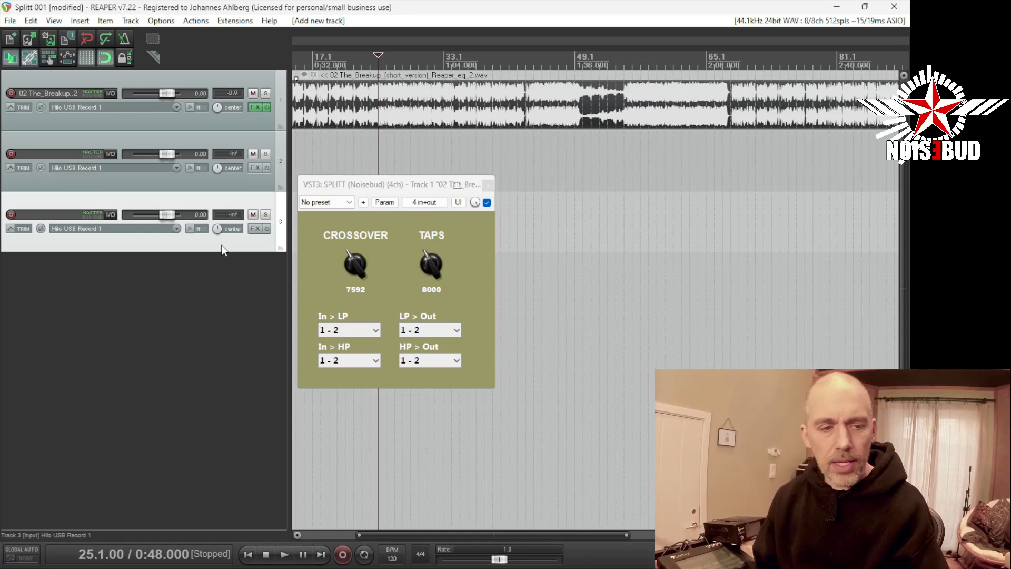
Step: Turn off track 1's master send in its routing settings, and play the track briefly to check the result
click(111, 94)
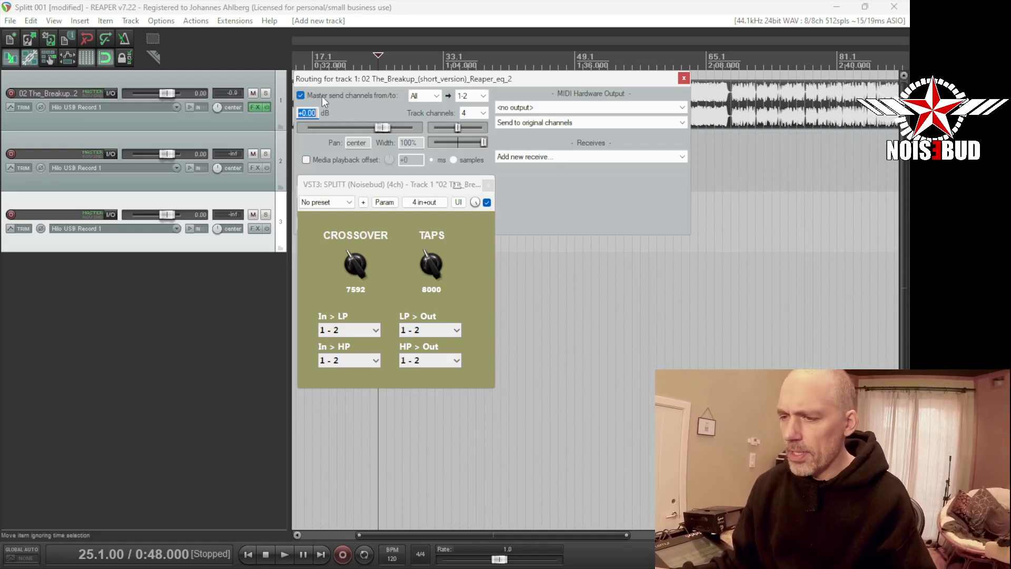
click(347, 94)
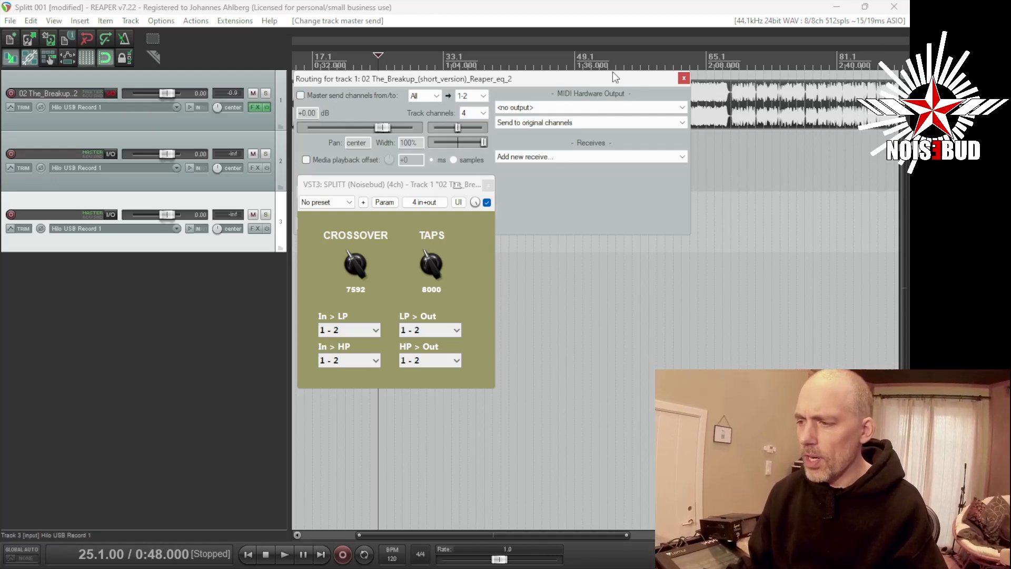
click(684, 78)
key(space)
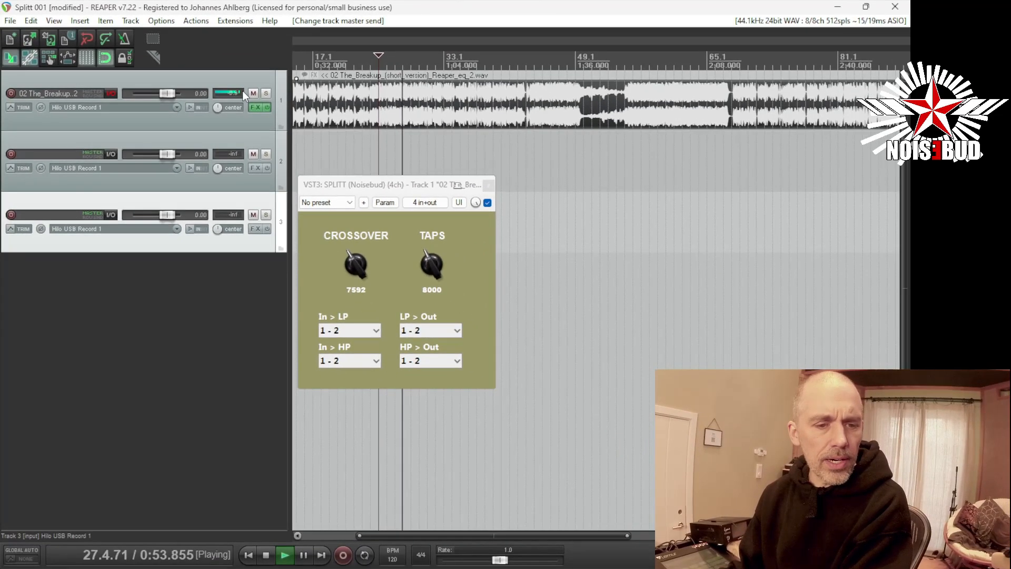
key(space)
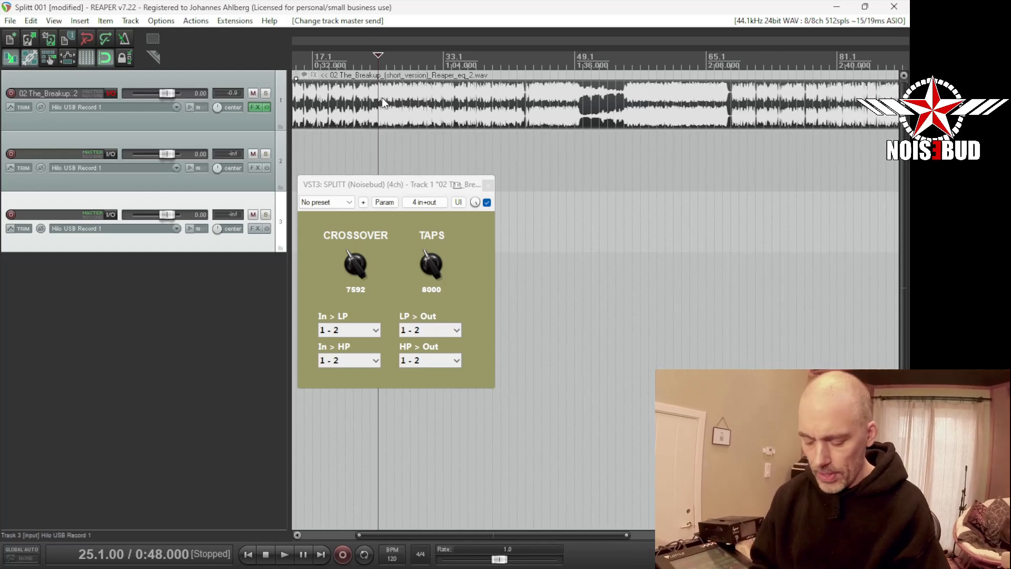
Step: Bring up the mixer in full view and name track 2 "Low-End"
drag(327, 566, 457, 2)
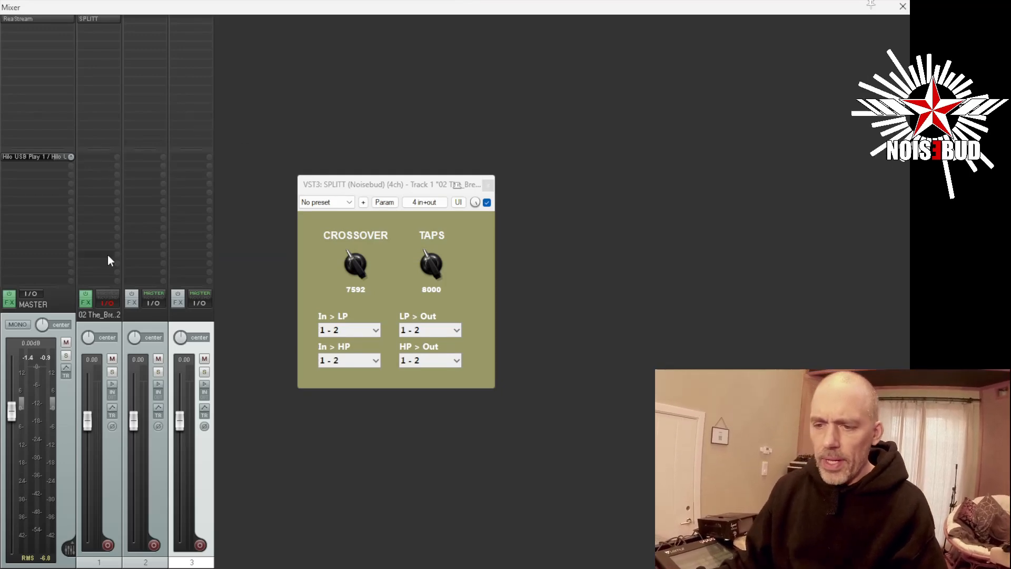
click(108, 331)
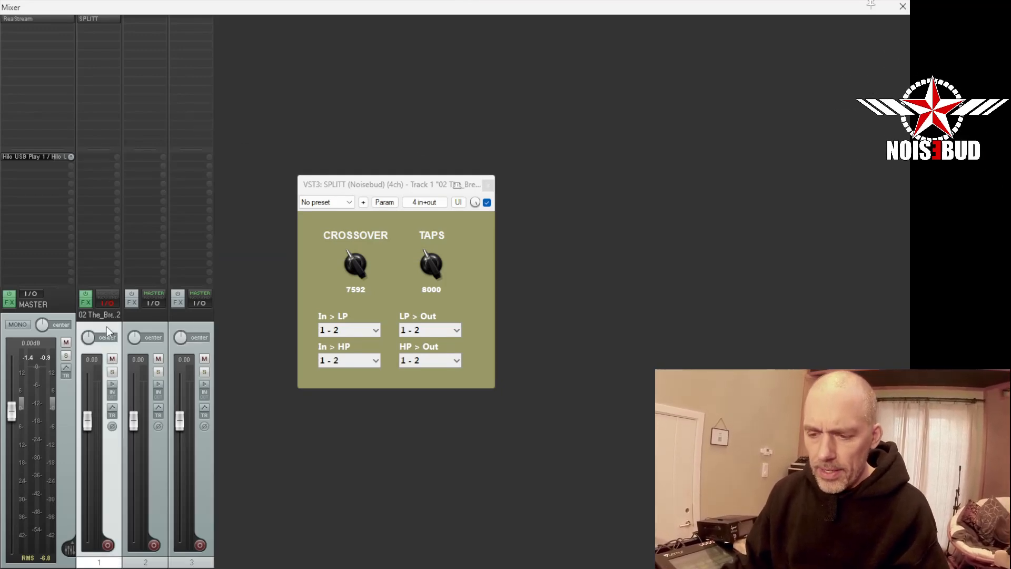
double_click(157, 316)
text(Lo)
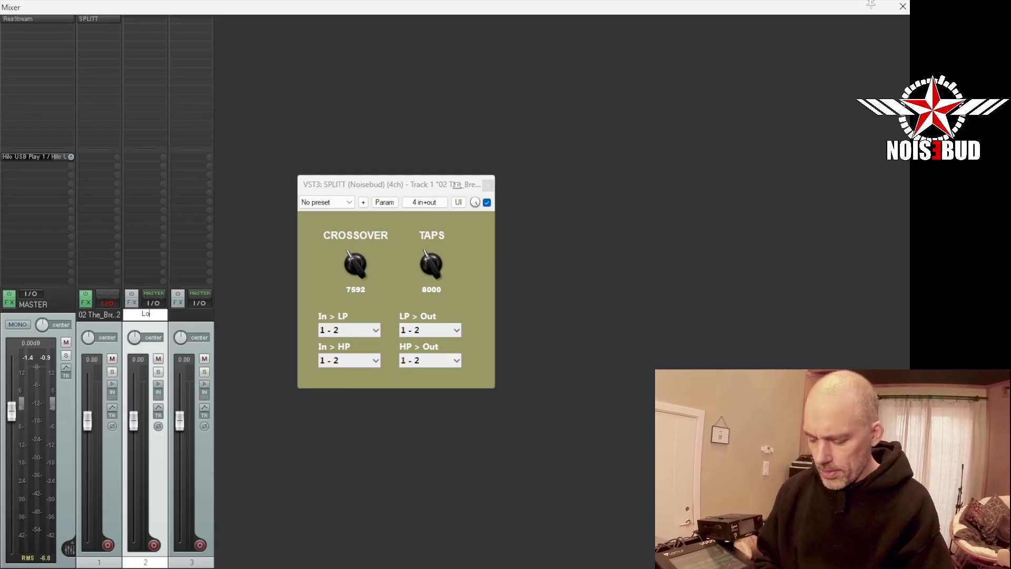
text(w-End)
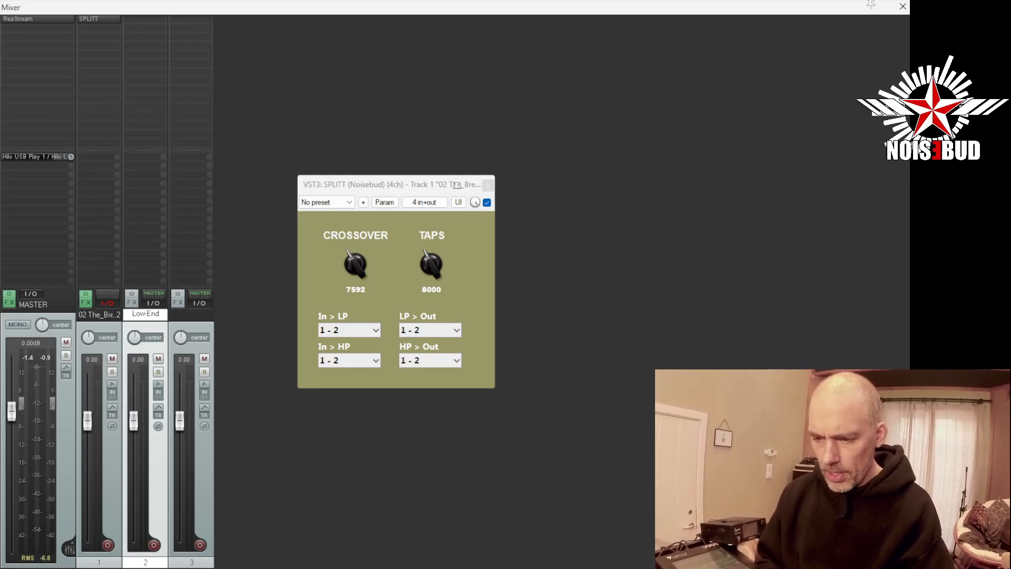
key(Return)
Step: Name track 3 "High-End"
double_click(183, 315)
text(High-)
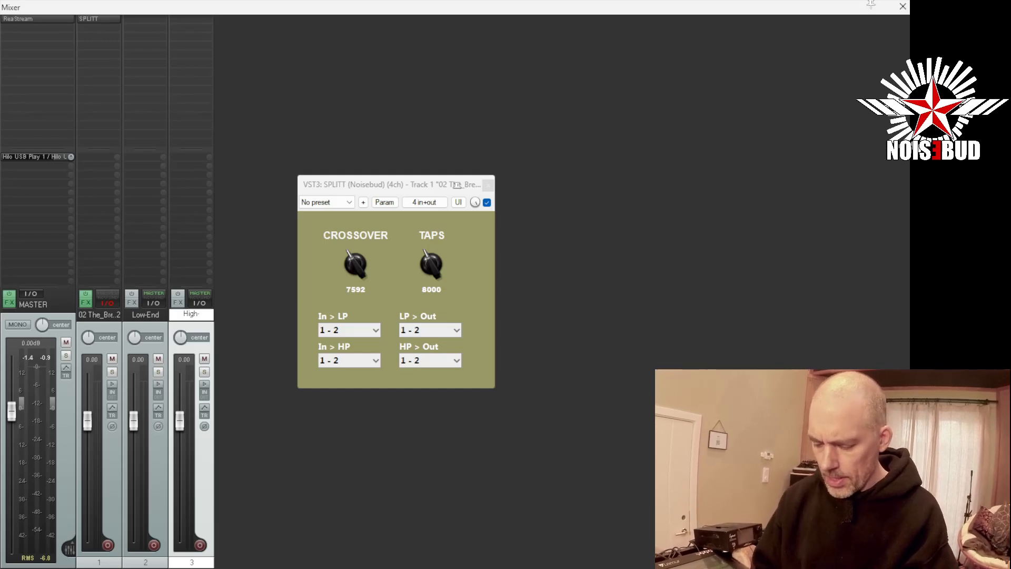
text(End)
key(Return)
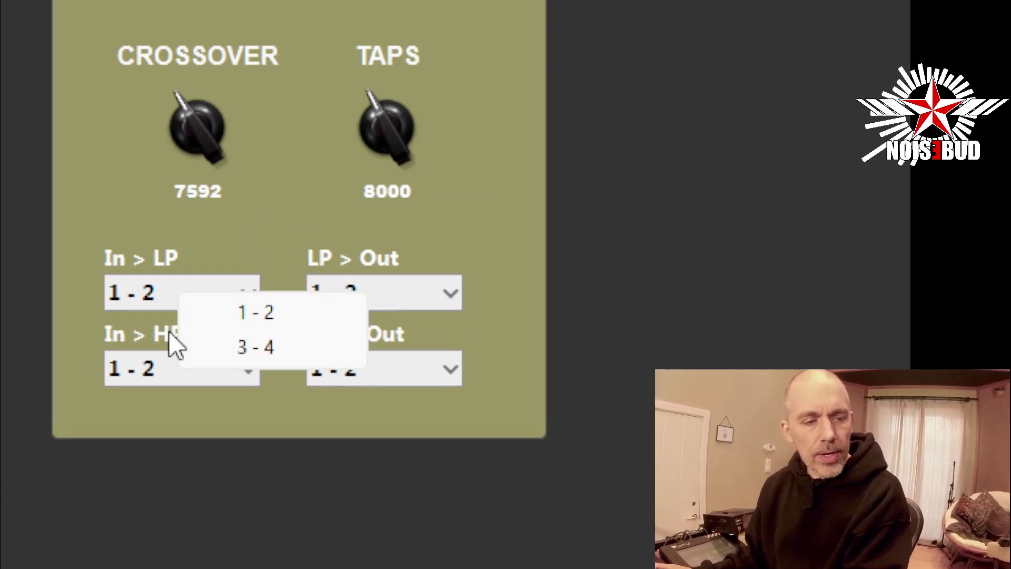
Step: Route SPLITT's LP > Out to channels 1 - 2 and its HP > Out to channels 3 - 4
click(282, 323)
click(376, 371)
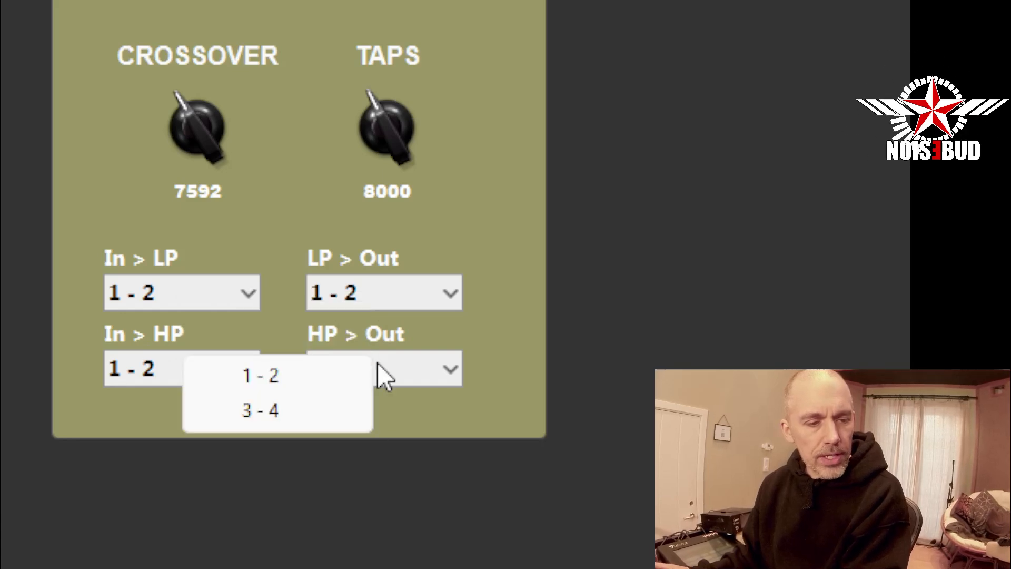
click(311, 413)
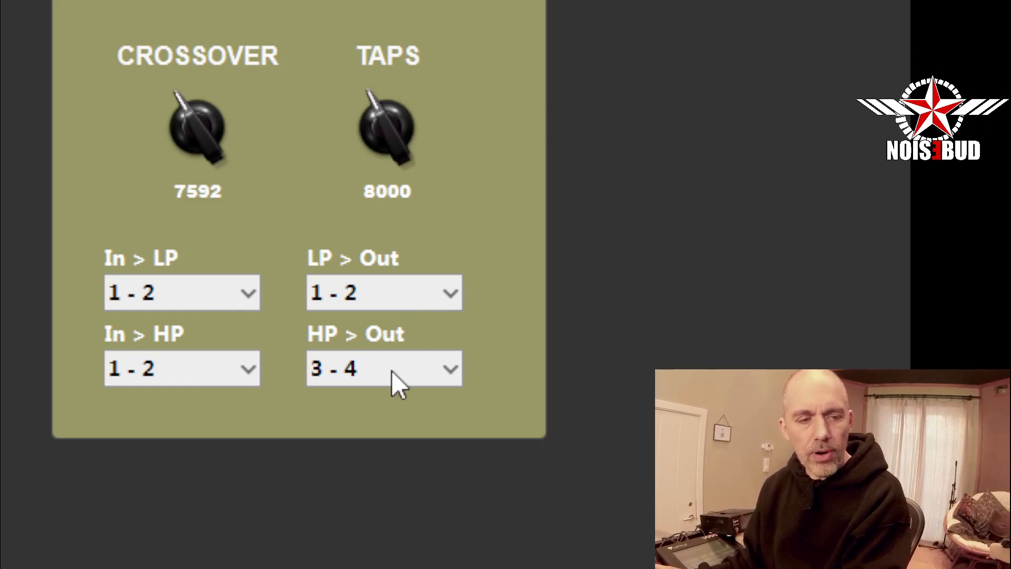
Step: Set SPLITT's crossover value to 500
double_click(199, 193)
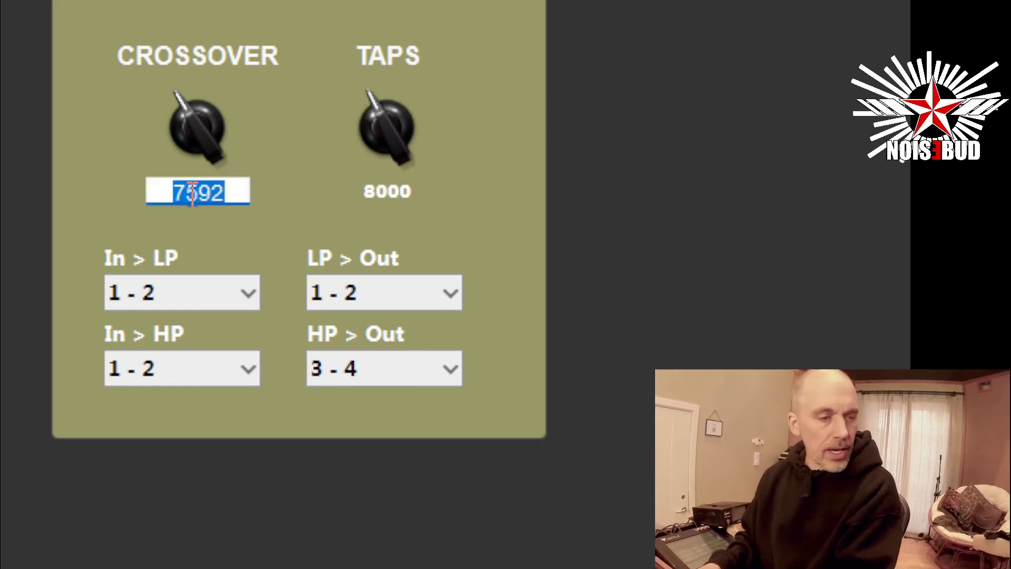
text(500)
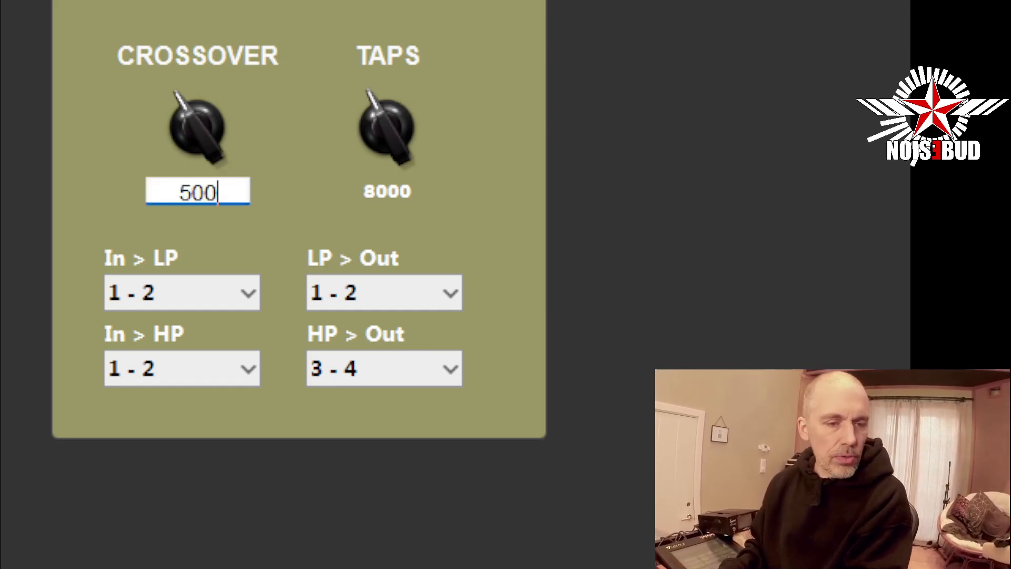
key(Return)
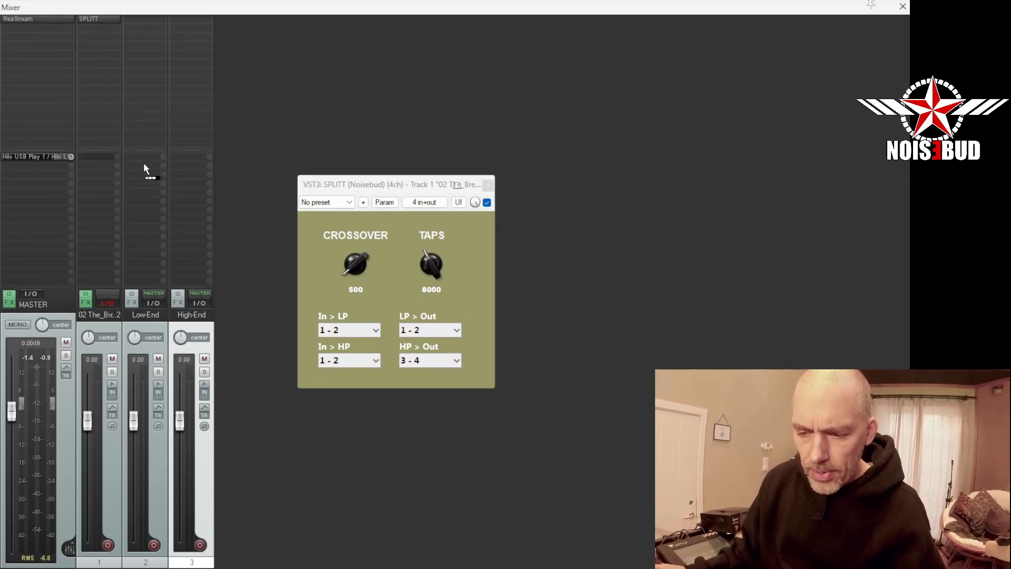
Step: Create a send from track 1 to the Low-End track, keeping its audio routing at 1/2 to 1/2
drag(144, 165, 144, 164)
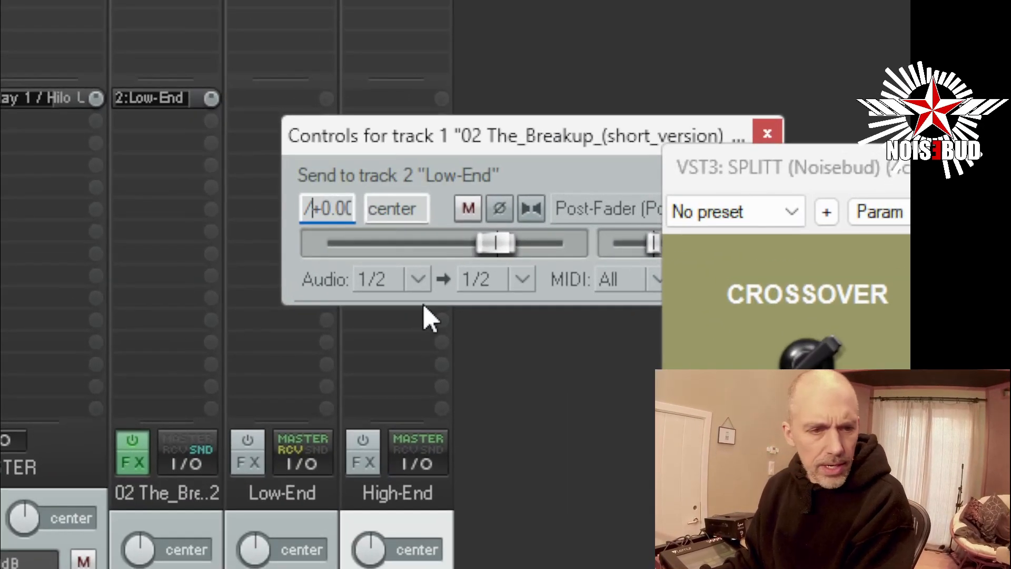
click(395, 279)
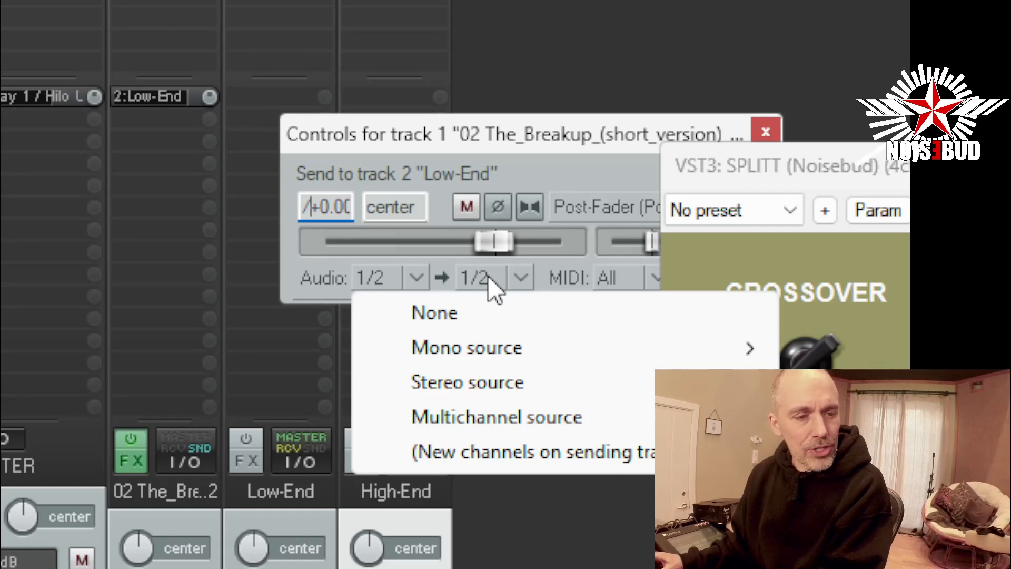
click(547, 274)
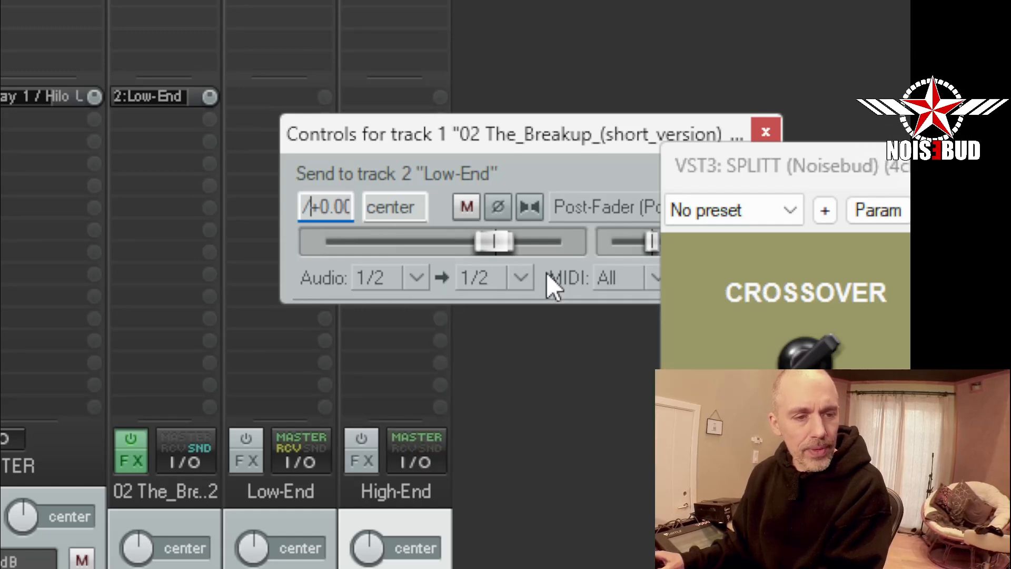
click(766, 133)
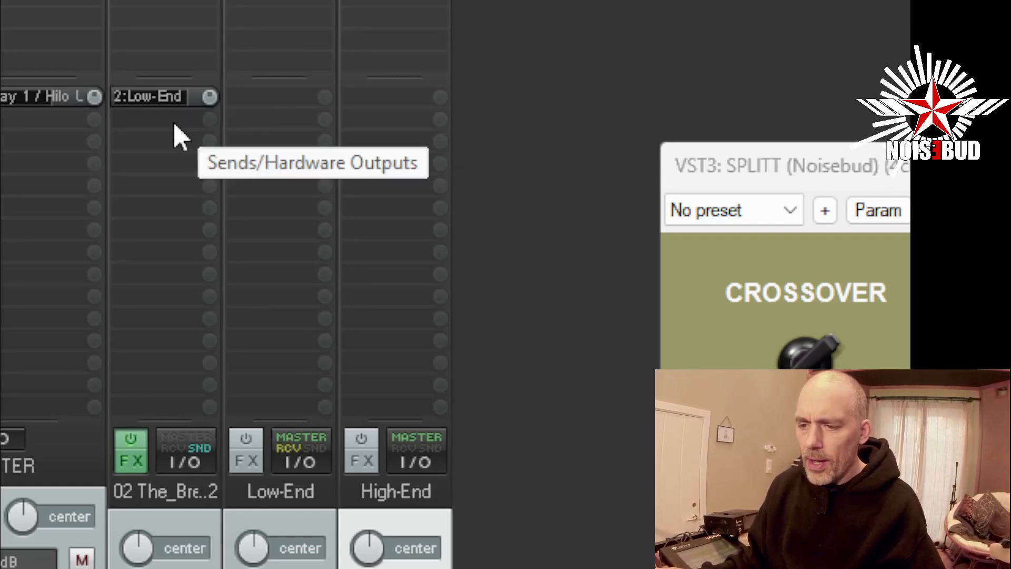
drag(175, 127, 371, 125)
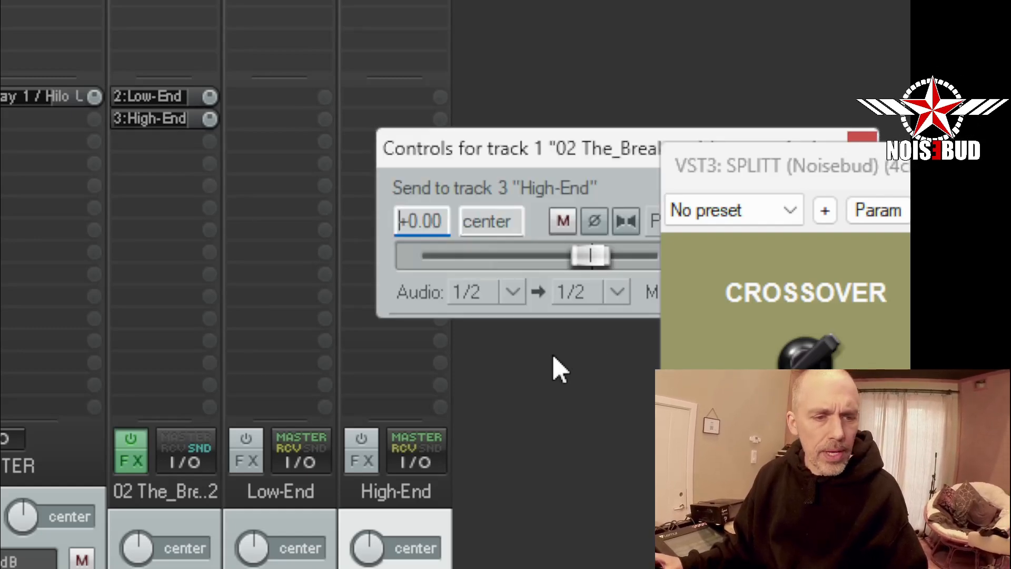
click(514, 293)
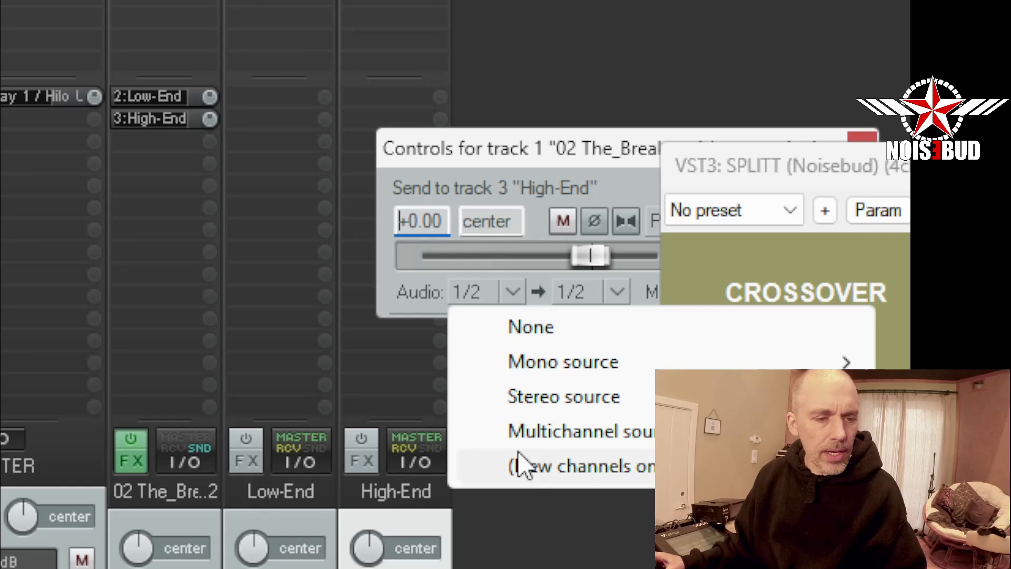
click(564, 156)
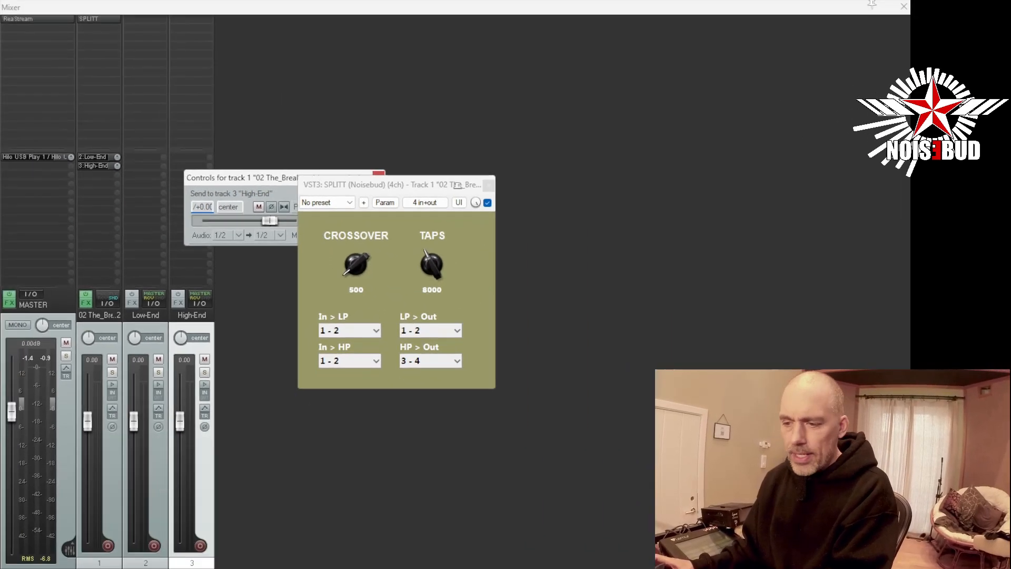
drag(348, 186, 484, 187)
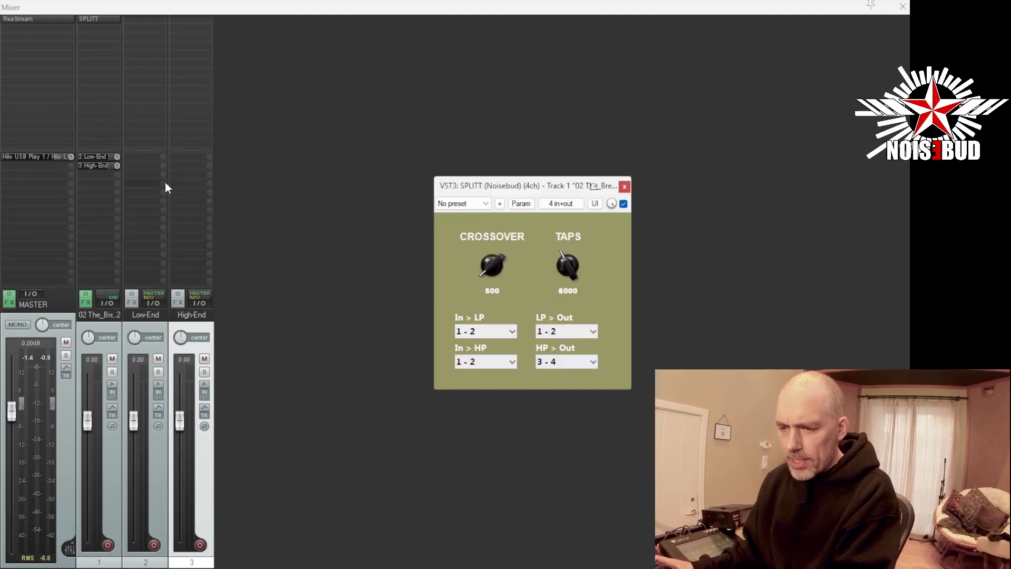
alt+click(97, 167)
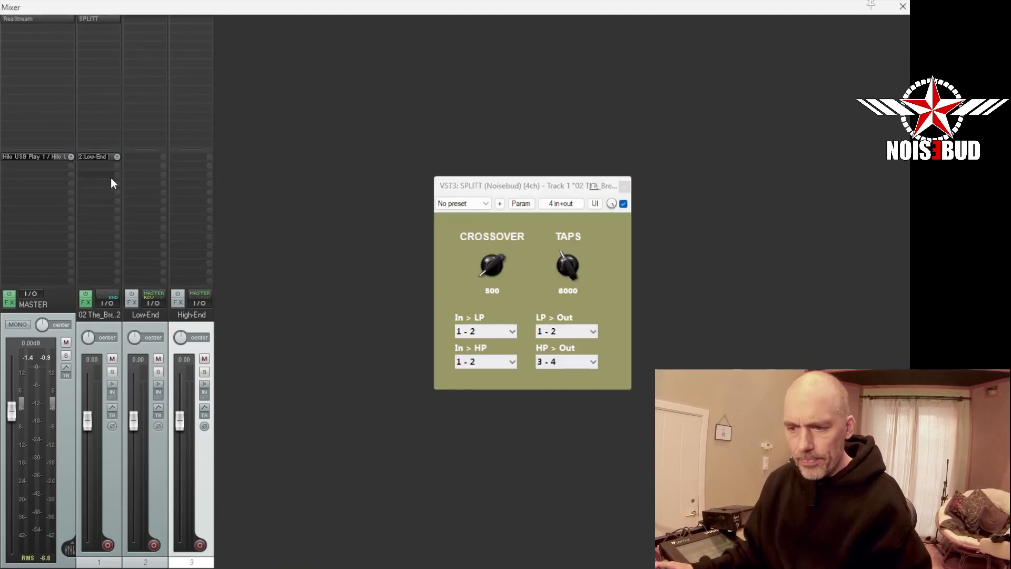
Step: Create a send from track 1 to the High-End track, using stereo source 3/4 routed to 1/2
drag(96, 168, 197, 185)
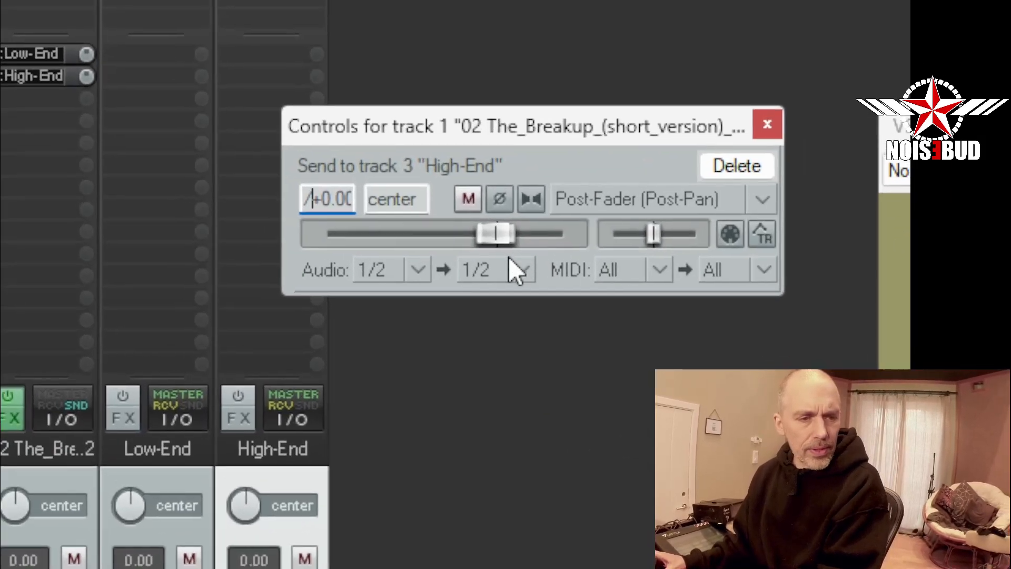
click(417, 269)
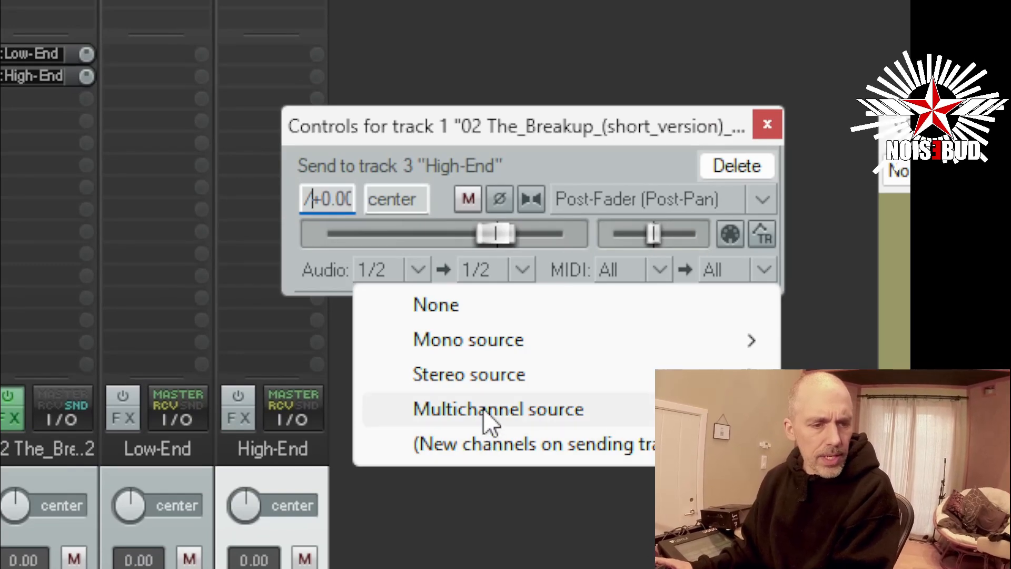
mouse_move(483, 412)
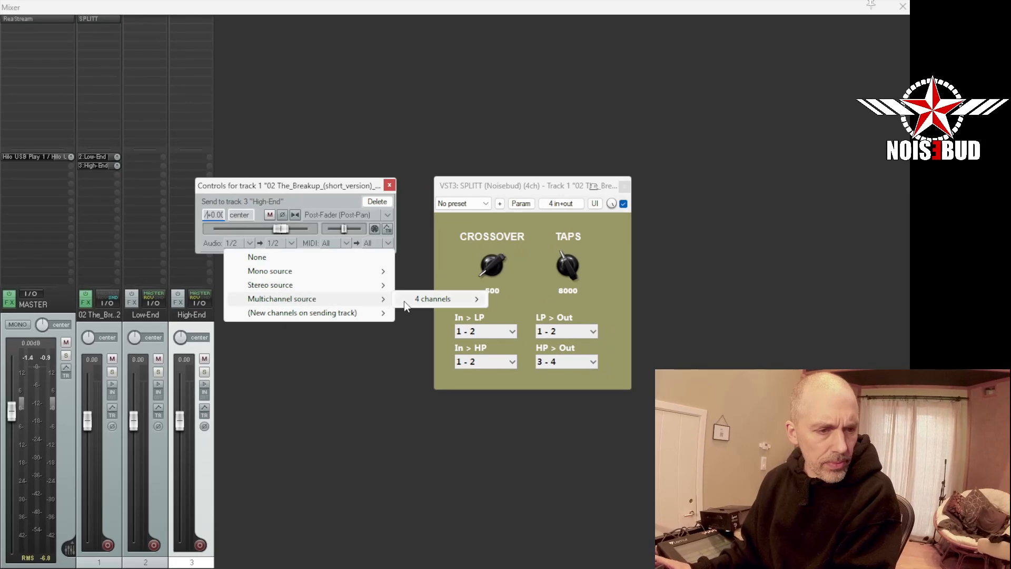
mouse_move(403, 301)
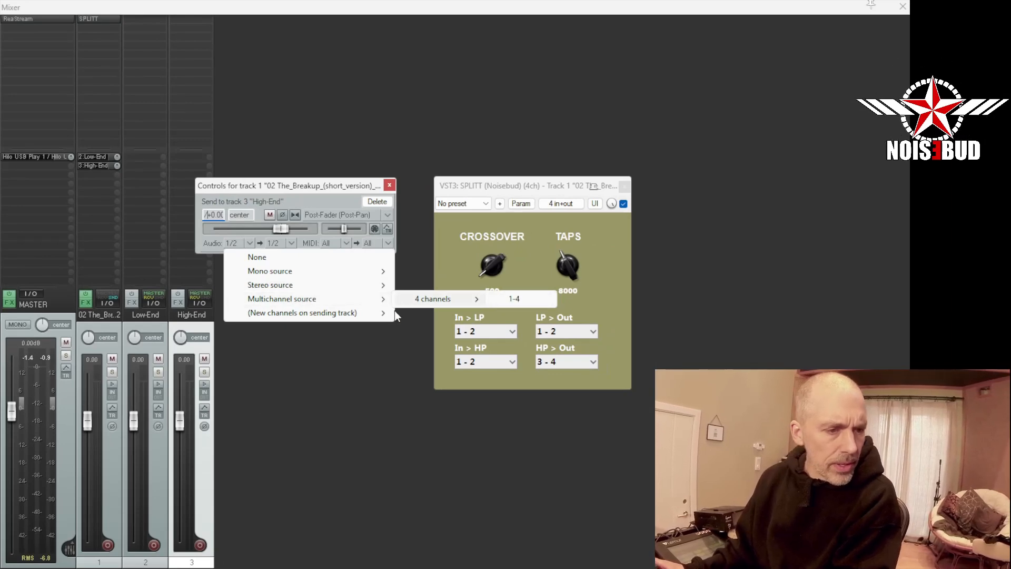
mouse_move(426, 328)
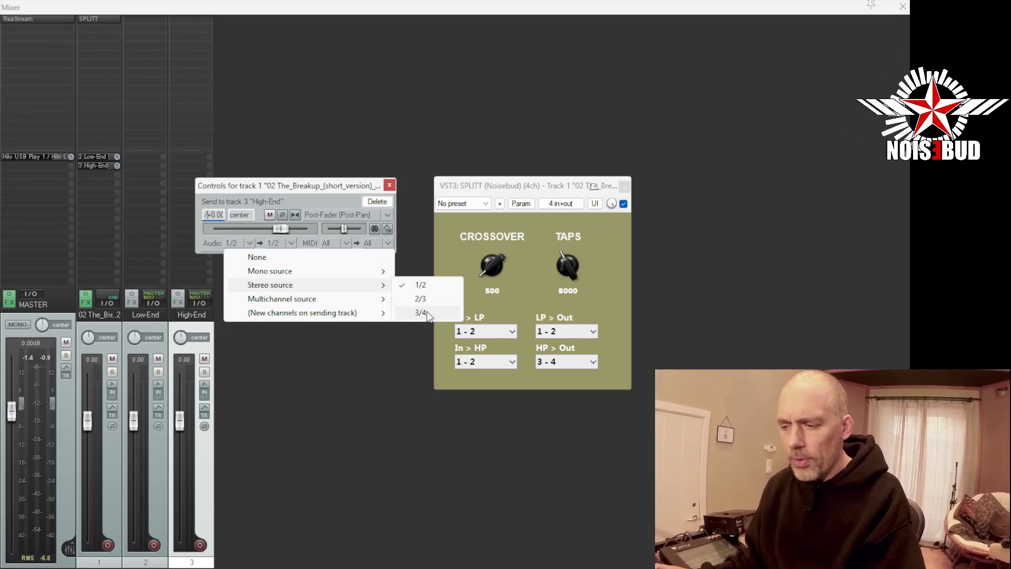
click(422, 312)
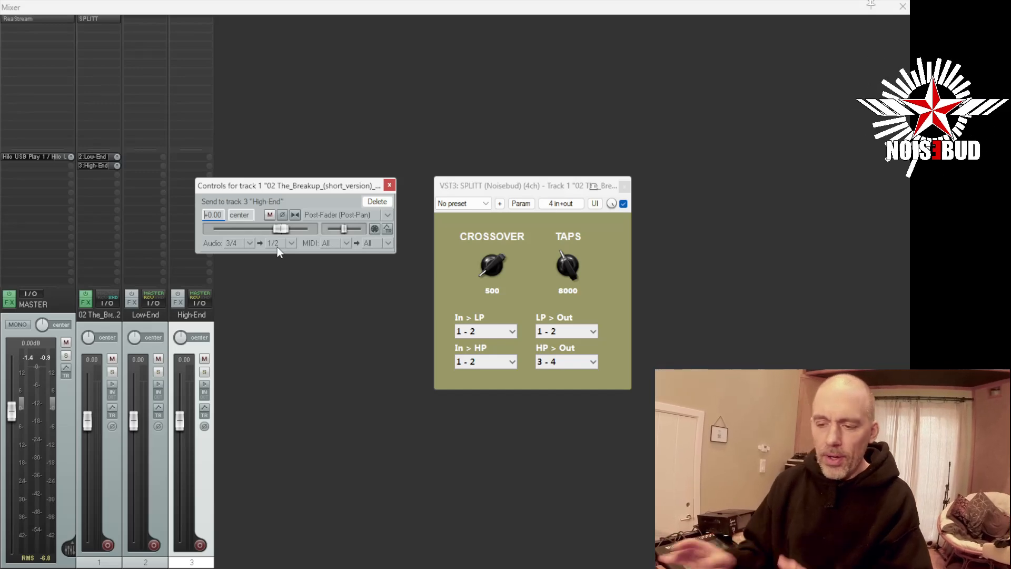
click(390, 185)
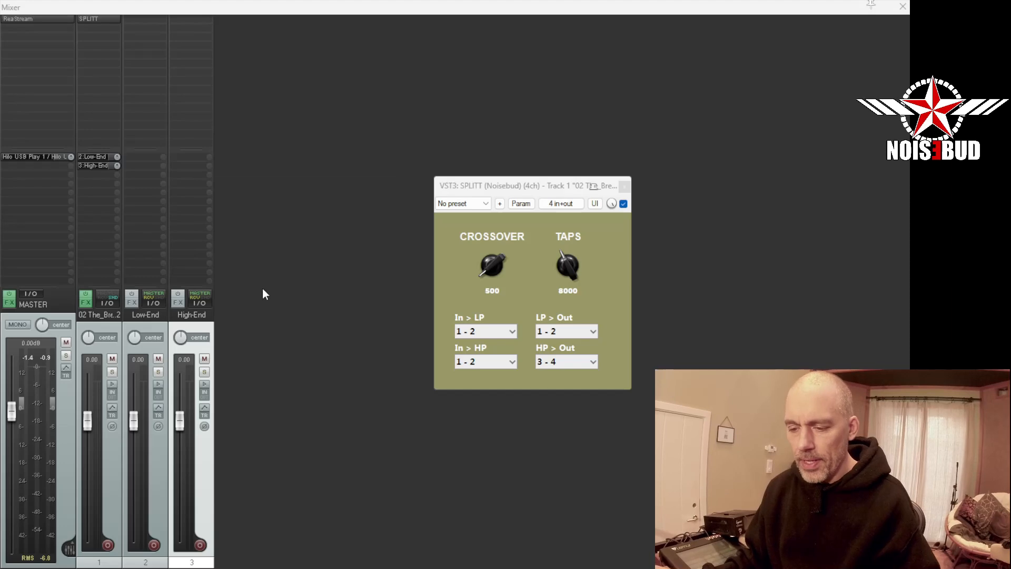
Step: Play the track while trying different fader levels on Low-End and High-End, and reset both faders to 0.00 dB
key(space)
drag(182, 425, 182, 455)
drag(133, 424, 139, 553)
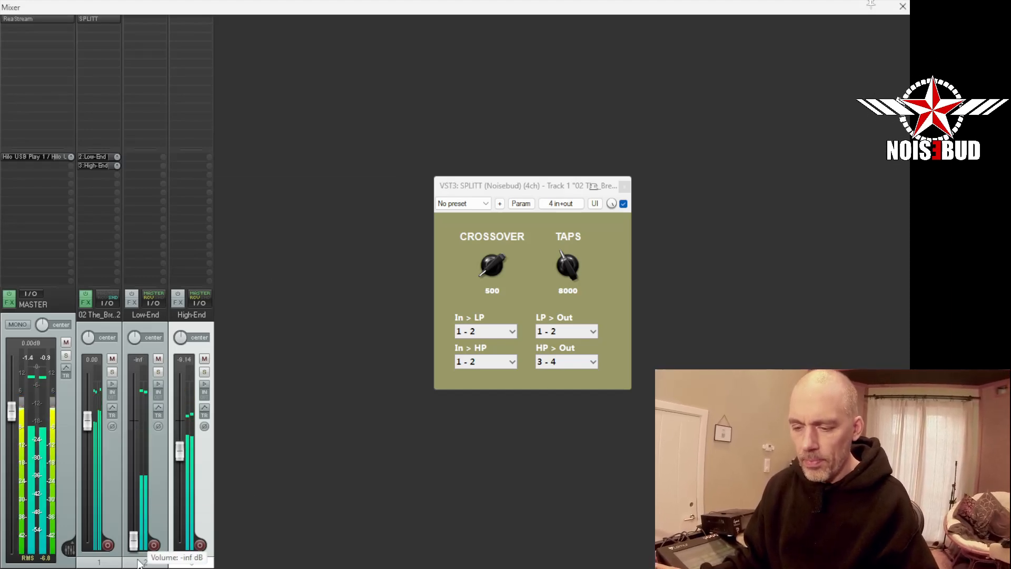
mouse_move(180, 450)
mouse_down()
mouse_move(182, 419)
mouse_move(181, 441)
mouse_up()
drag(135, 541, 136, 447)
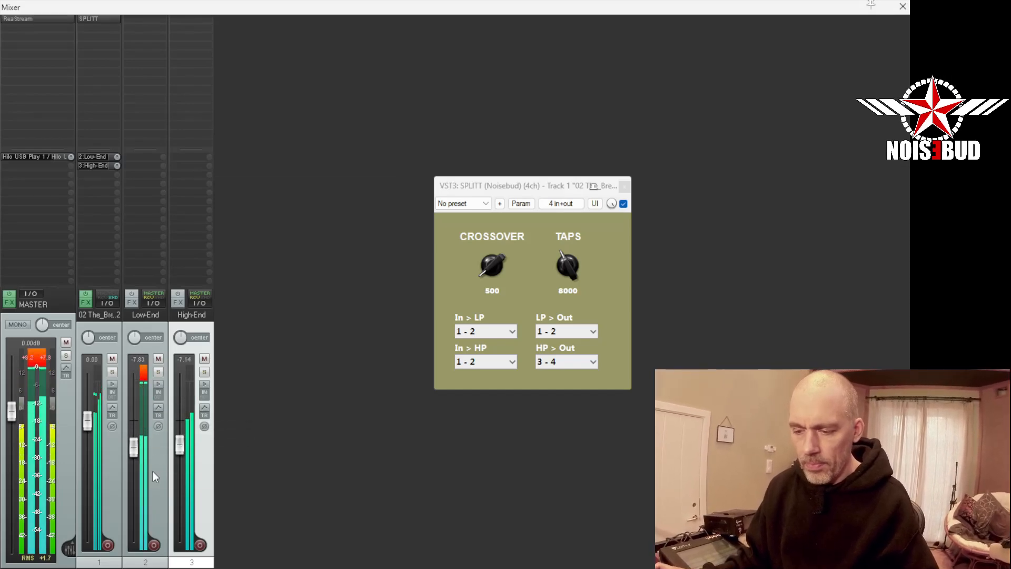
double_click(134, 447)
double_click(180, 445)
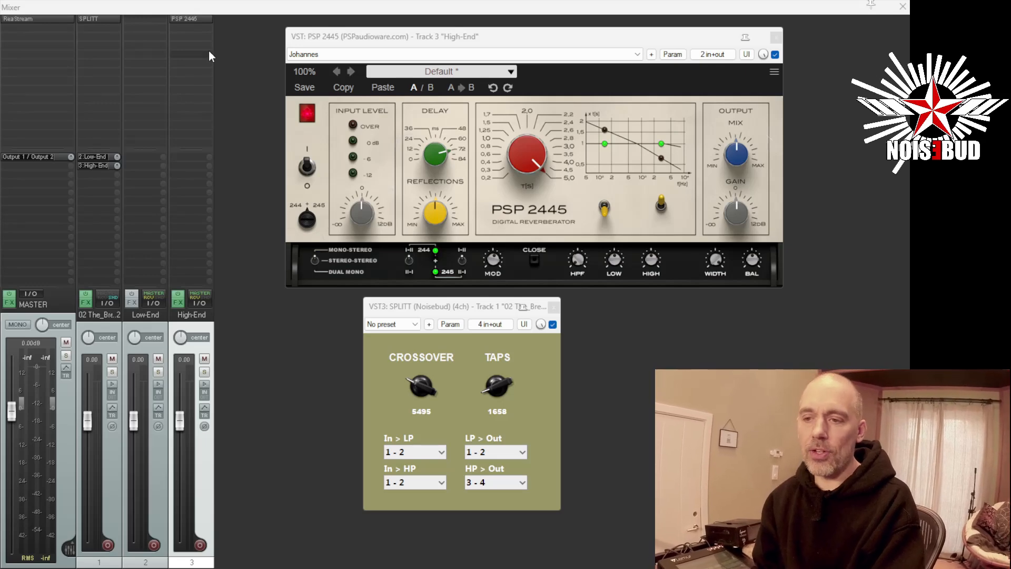
Step: Solo the High-End track during playback to hear its reverb on its own, and unsolo it
click(204, 372)
key(space)
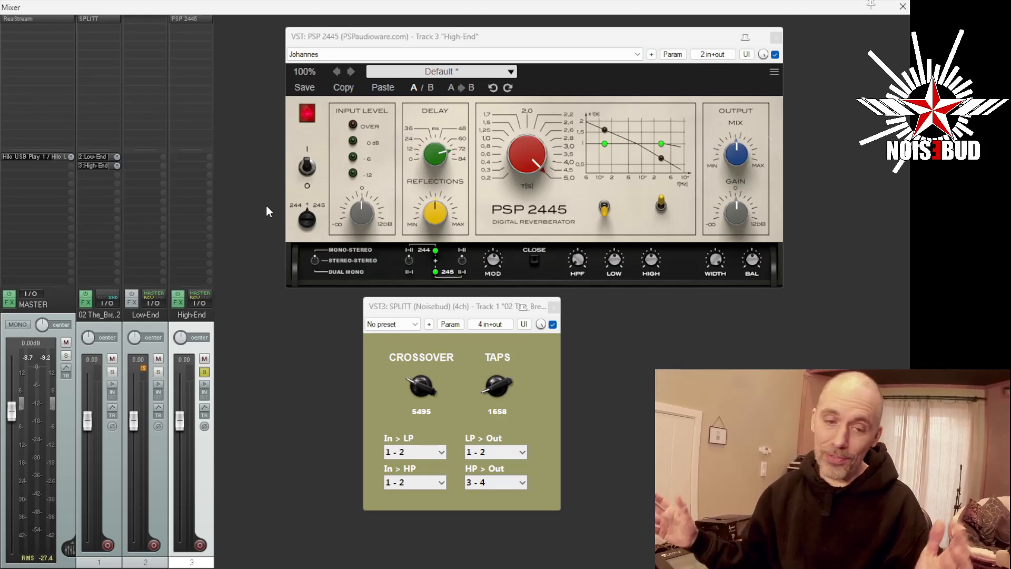
click(204, 372)
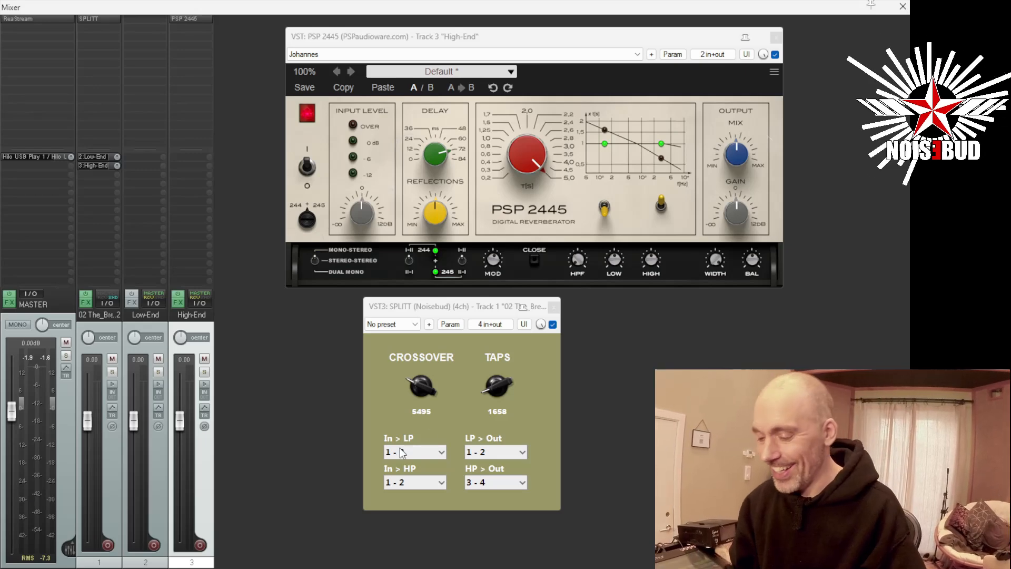
Step: Lower SPLITT's crossover to 1499 and its taps to 468
drag(429, 392, 428, 399)
drag(505, 391, 503, 390)
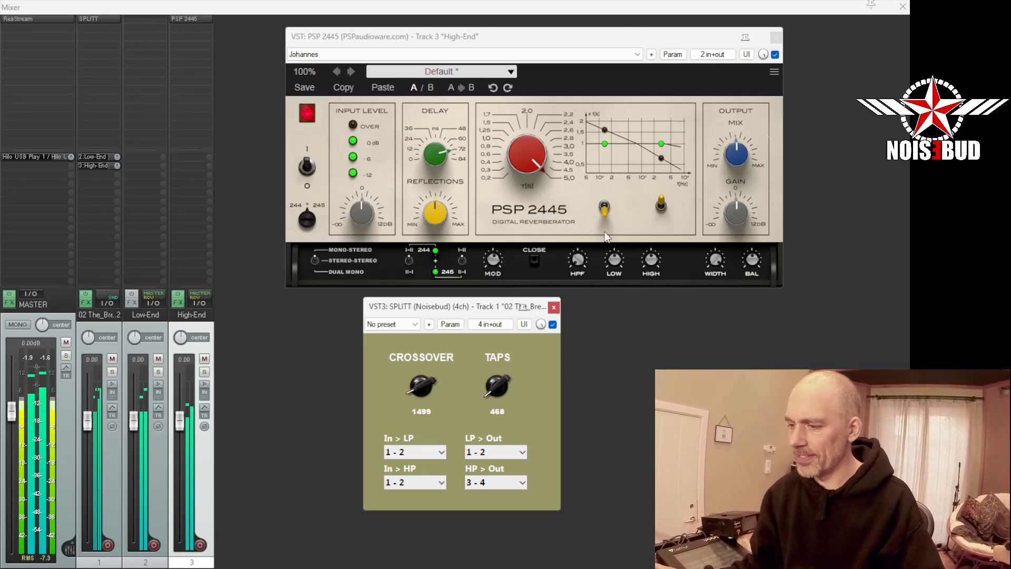
Step: Flip both decay curve switches on the High-End track's PSP 2445 reverb, and turn down its Delay and output Mix
click(661, 207)
click(603, 208)
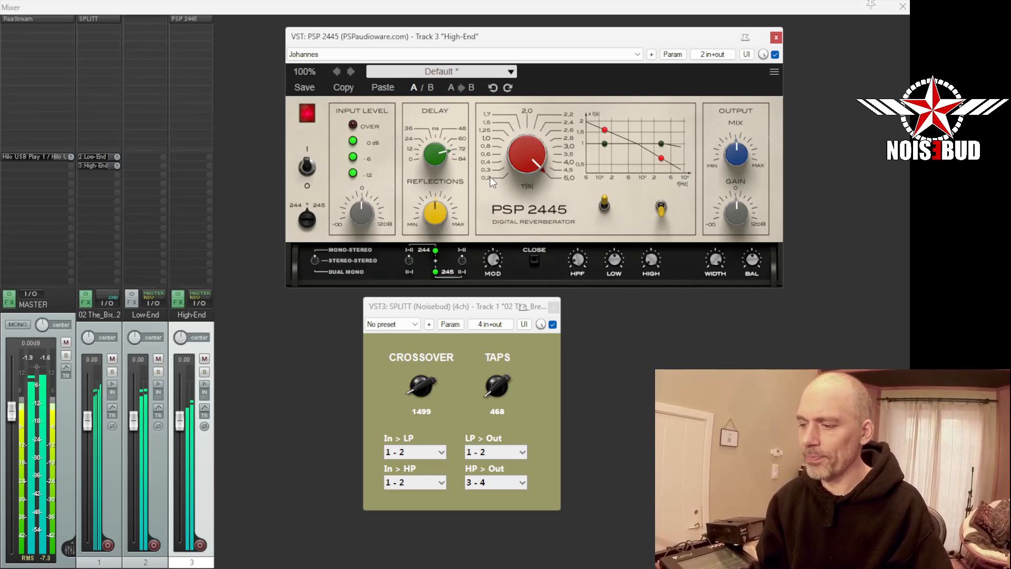
drag(440, 149, 438, 171)
drag(748, 172, 747, 316)
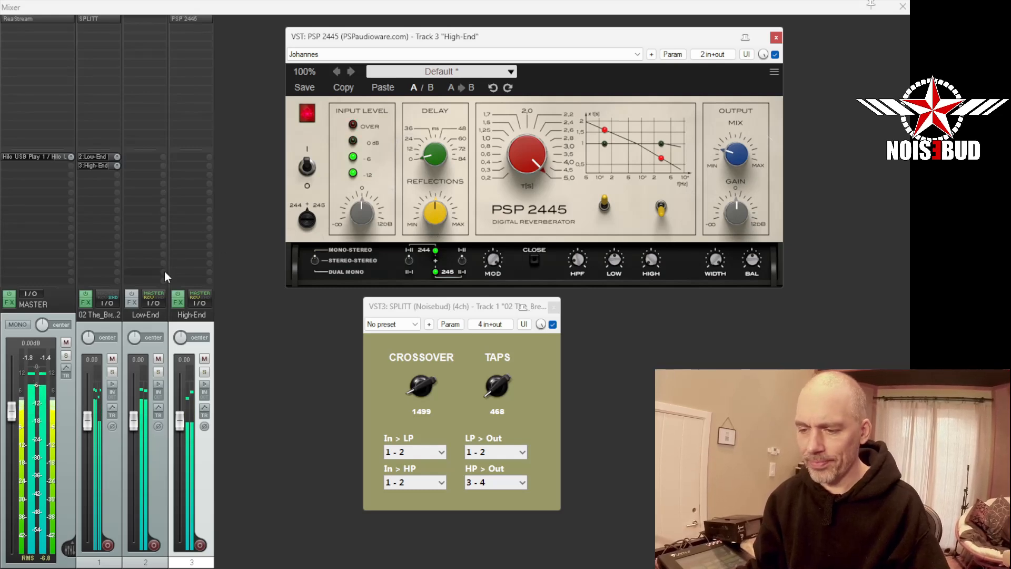
Step: Bypass and re-enable the PSP 2445 reverb on High-End during playback to compare the sound
click(777, 55)
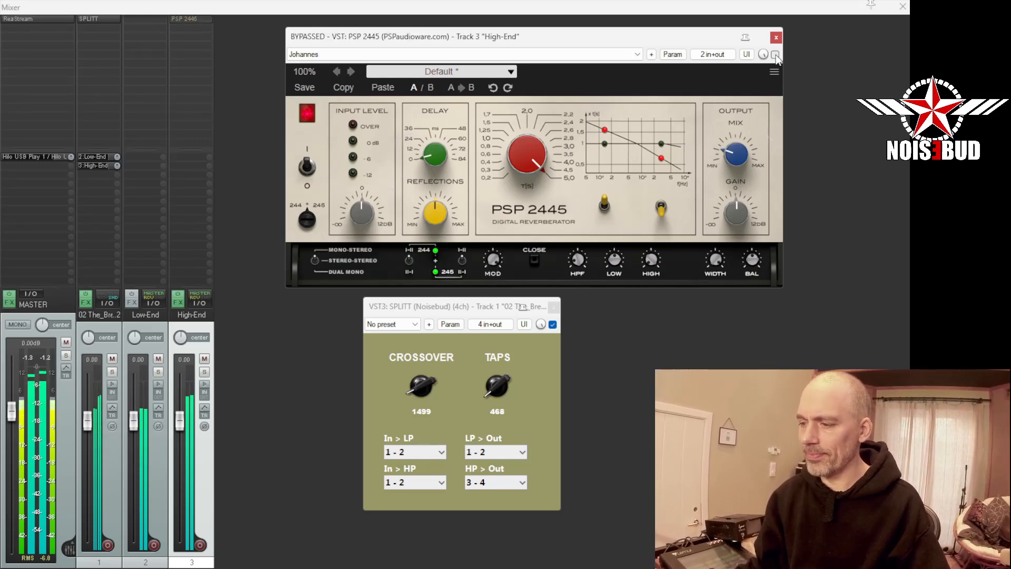
click(776, 55)
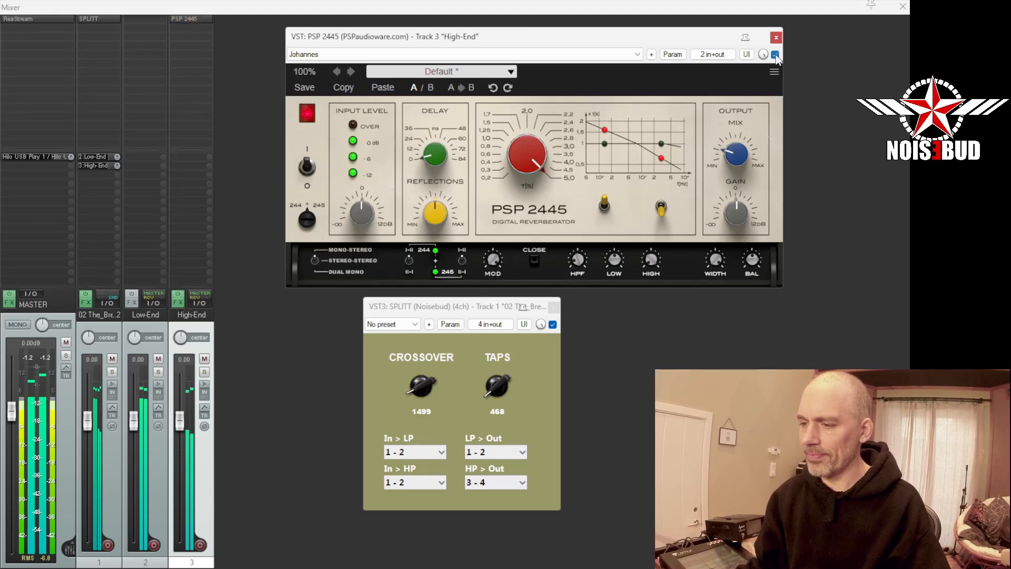
click(291, 362)
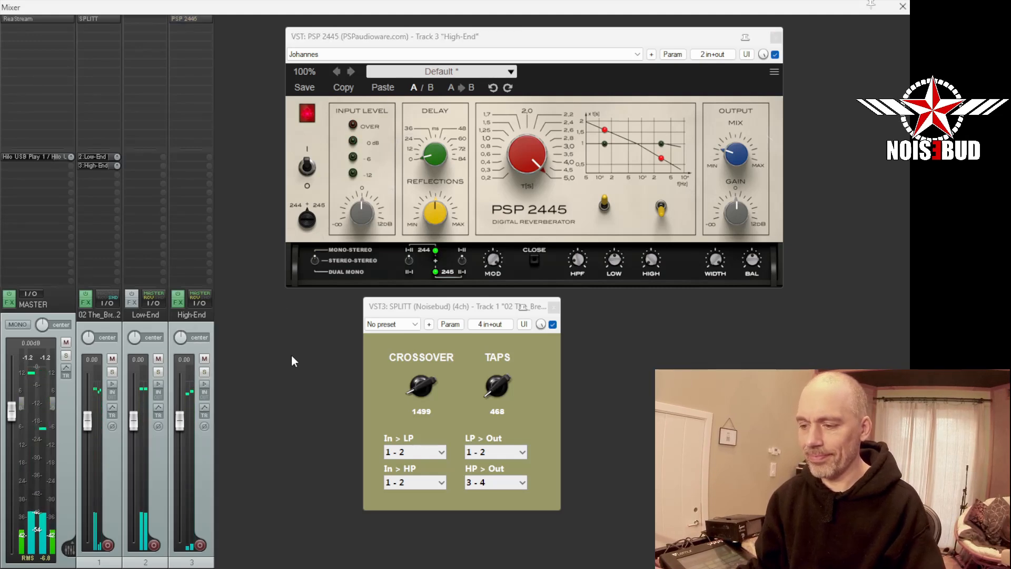